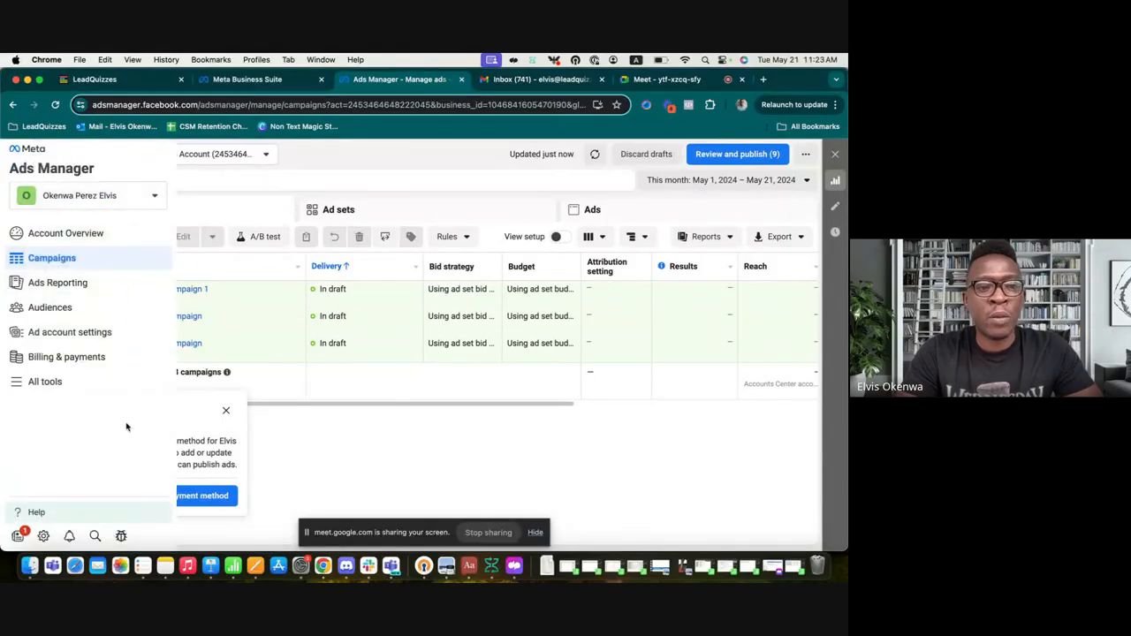
Step: Scroll down the Ads Manager Campaigns page to review the three draft lead campaigns
scroll(128, 426, "down", 1)
Step: Go to Meta Events Manager from the Ads Manager All tools menu
left_click(18, 382)
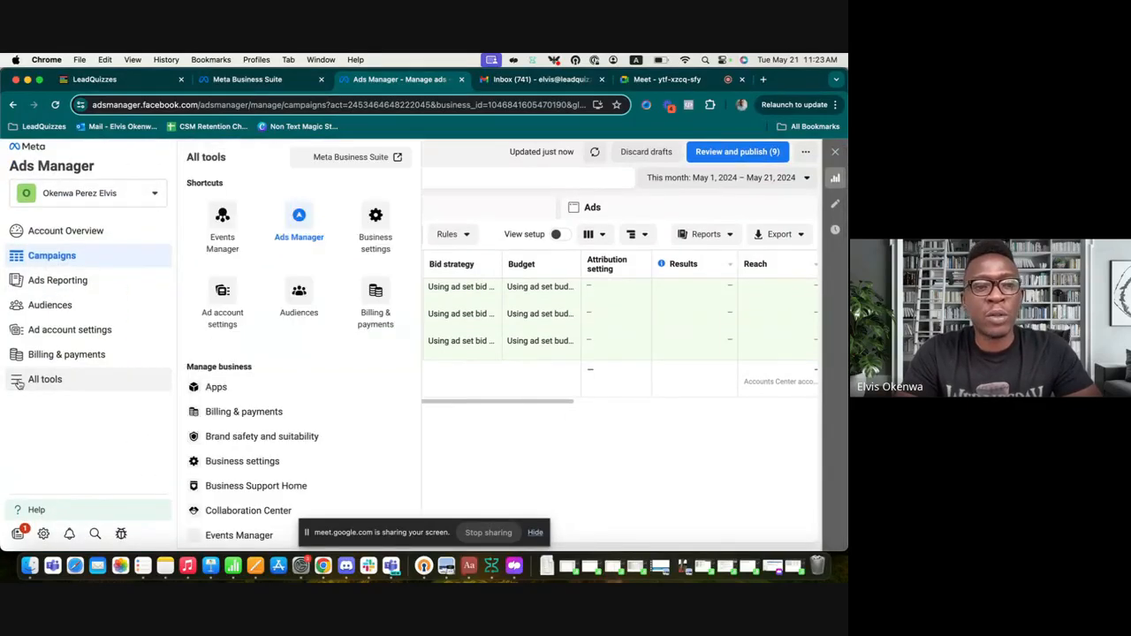
left_click(221, 221)
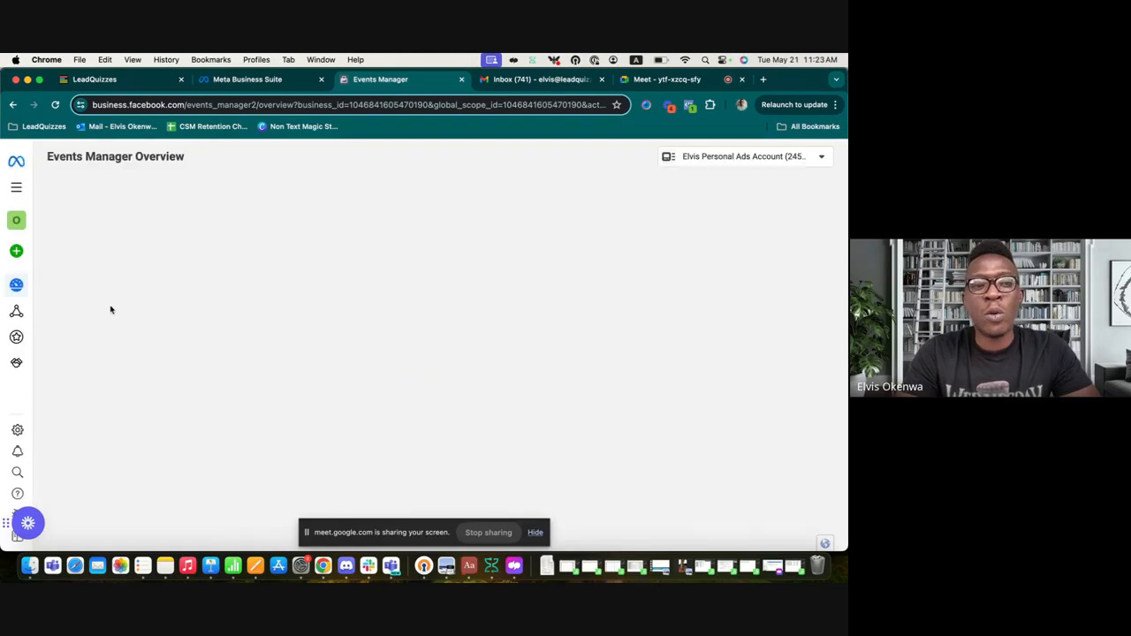
mouse_move(14, 256)
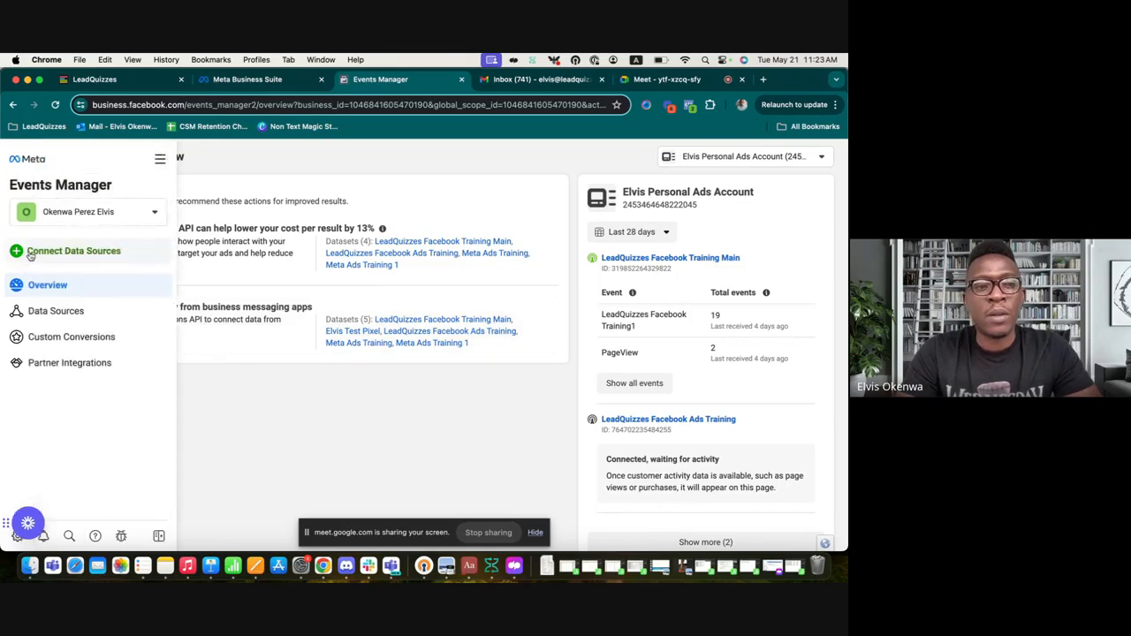
Step: Create a new Web dataset named 'LeadQuizzes Meta Training'
left_click(150, 259)
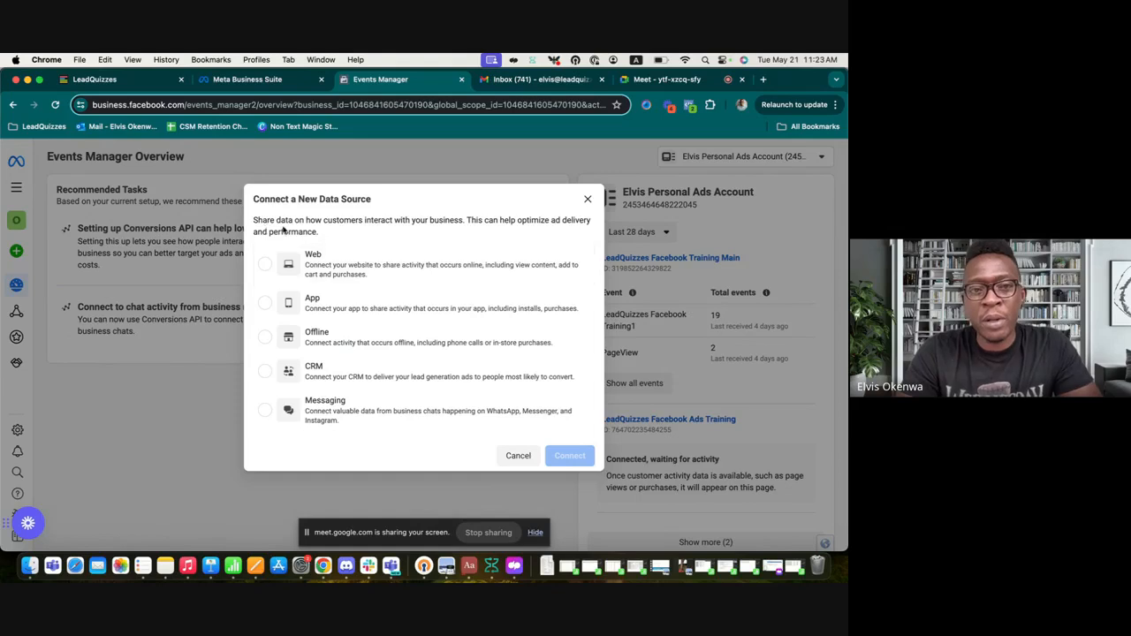
left_click(343, 272)
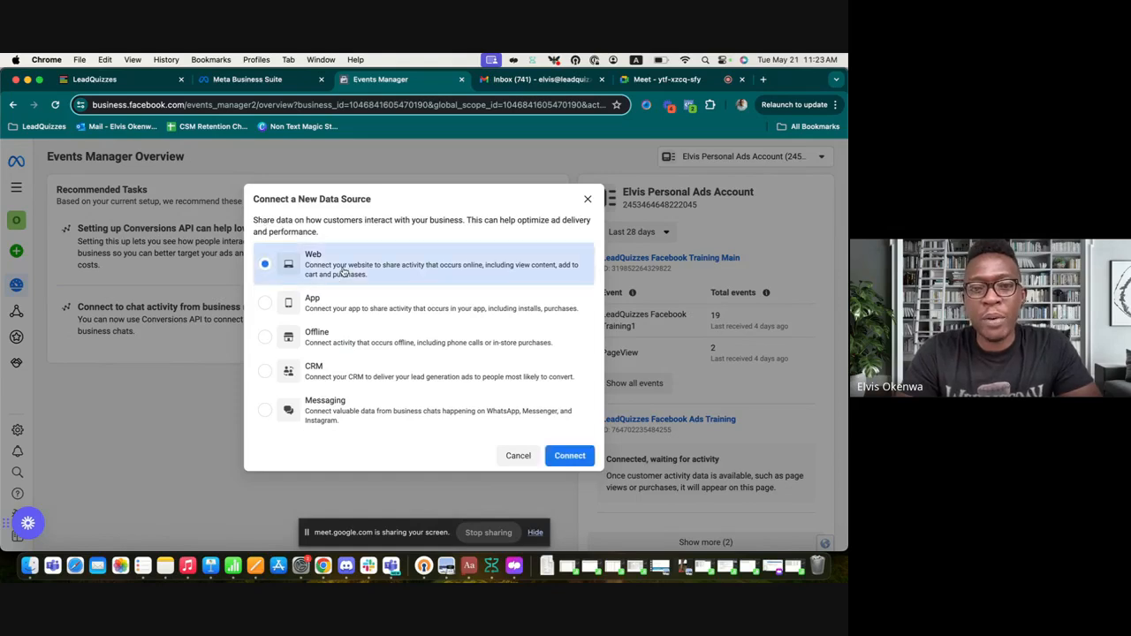
left_click(570, 455)
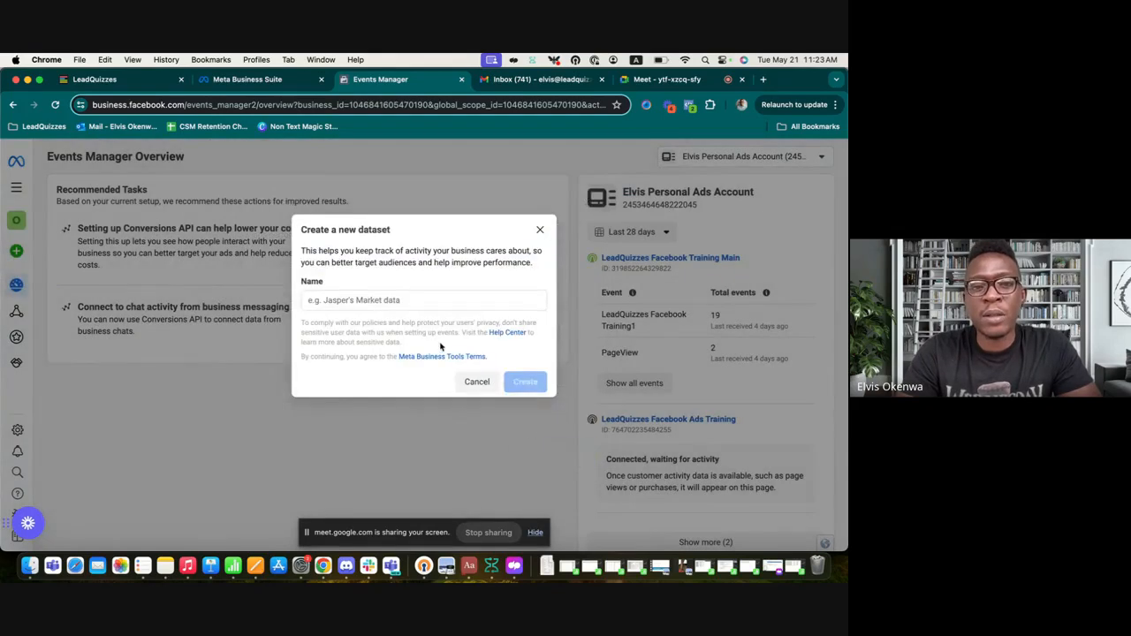
left_click(422, 301)
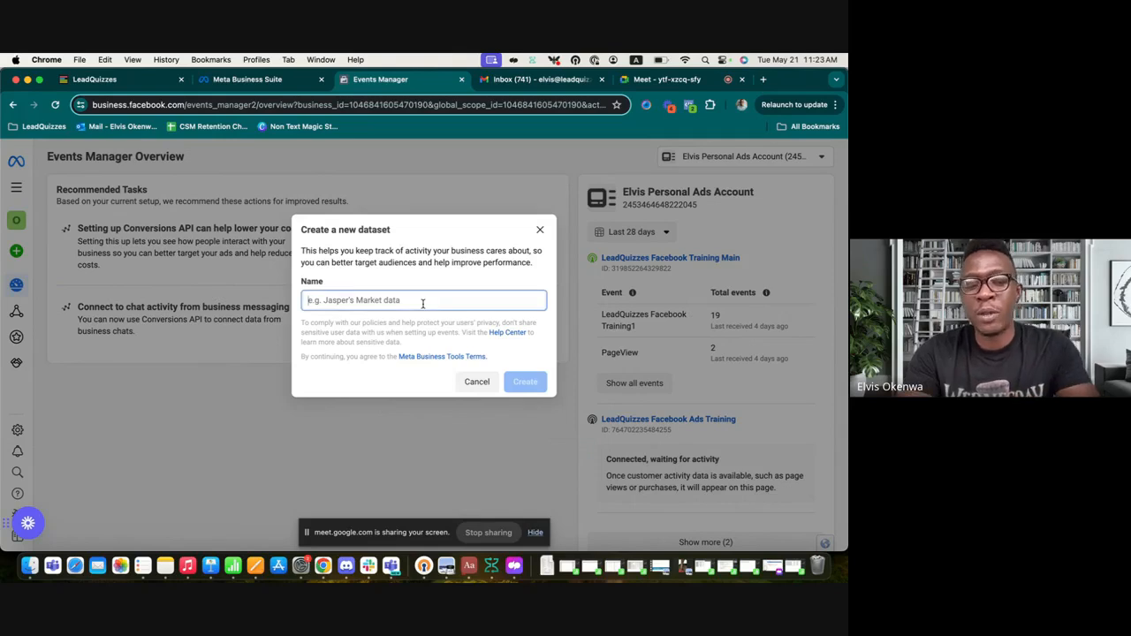
type("M")
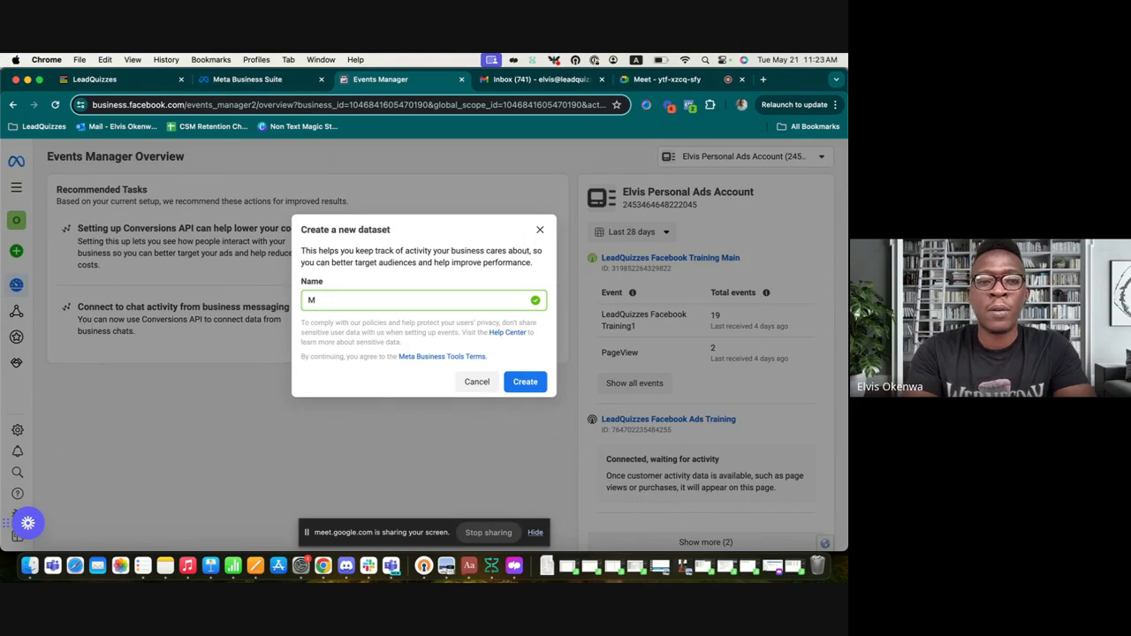
key("BackSpace")
type("LeadQuizzes Meta")
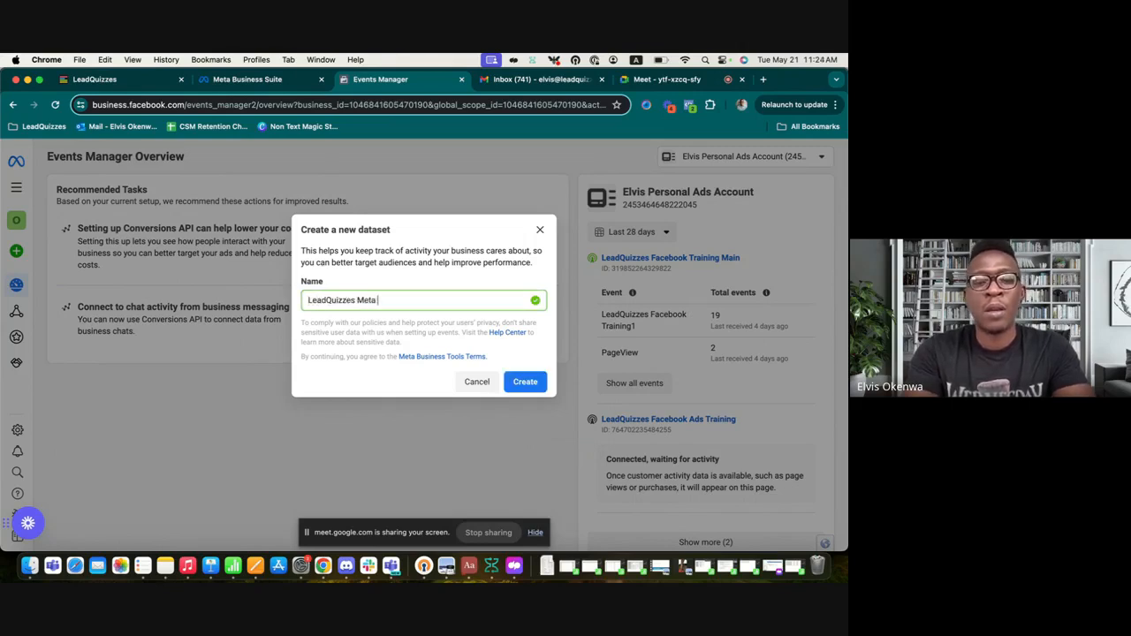
type(" Train")
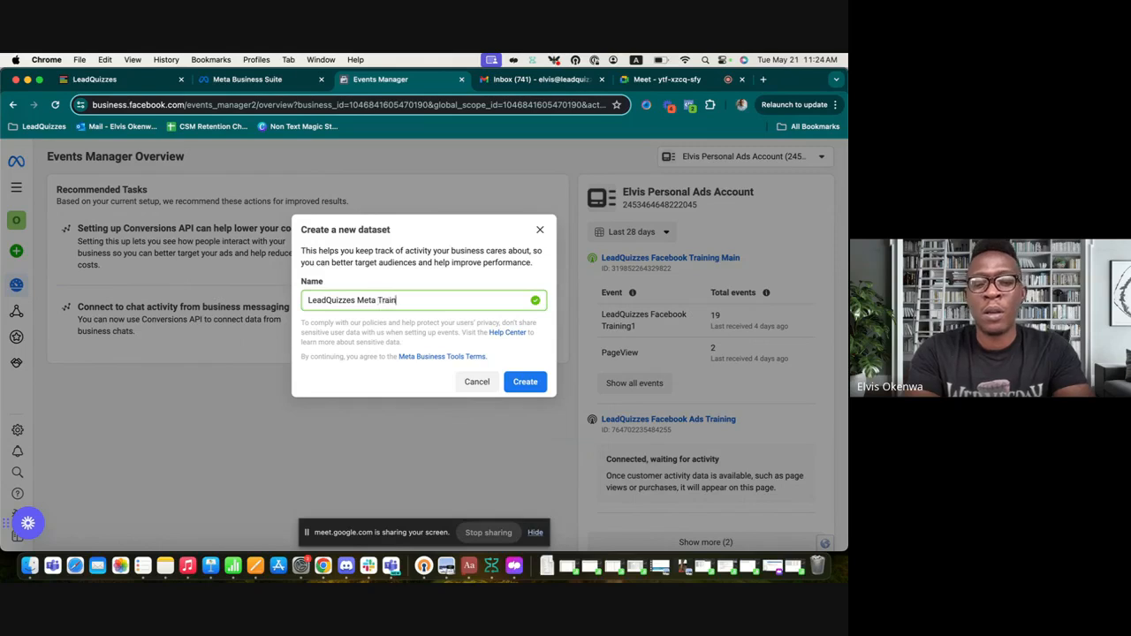
type("ing")
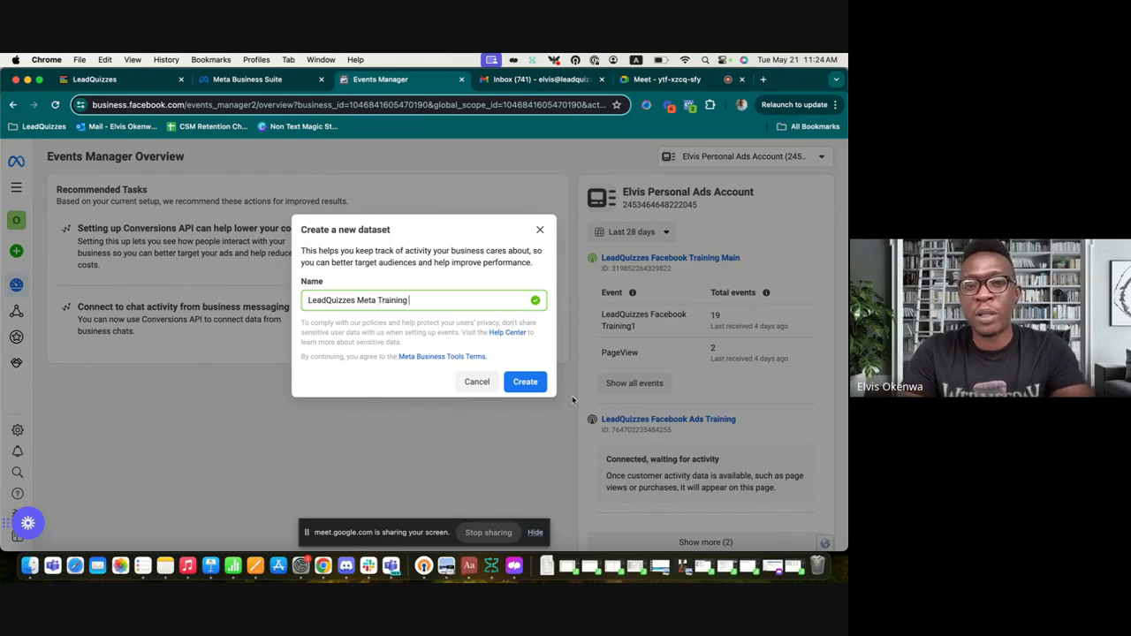
left_click(537, 386)
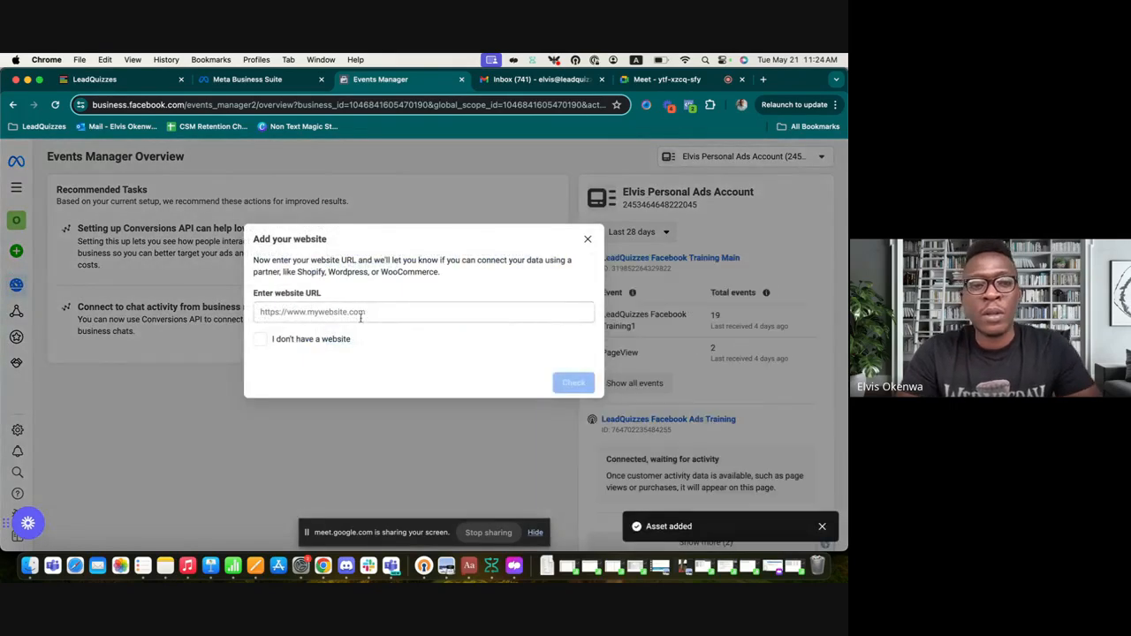
Step: Enter and verify the website address leadquizzes.blog for the new dataset
left_click(295, 312)
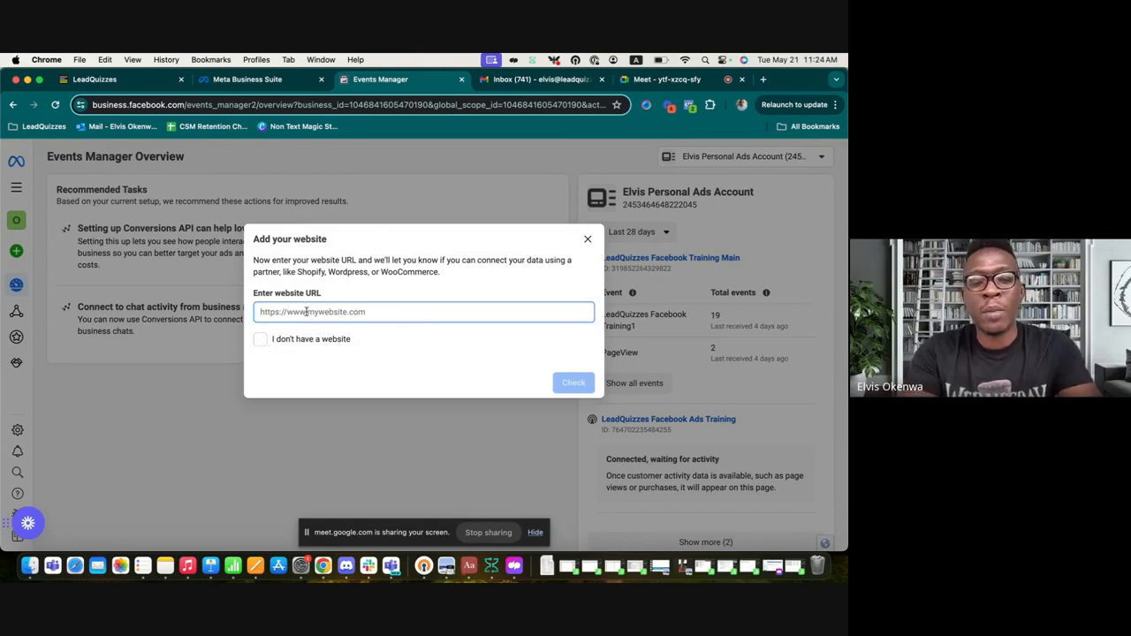
type("leadquizzes")
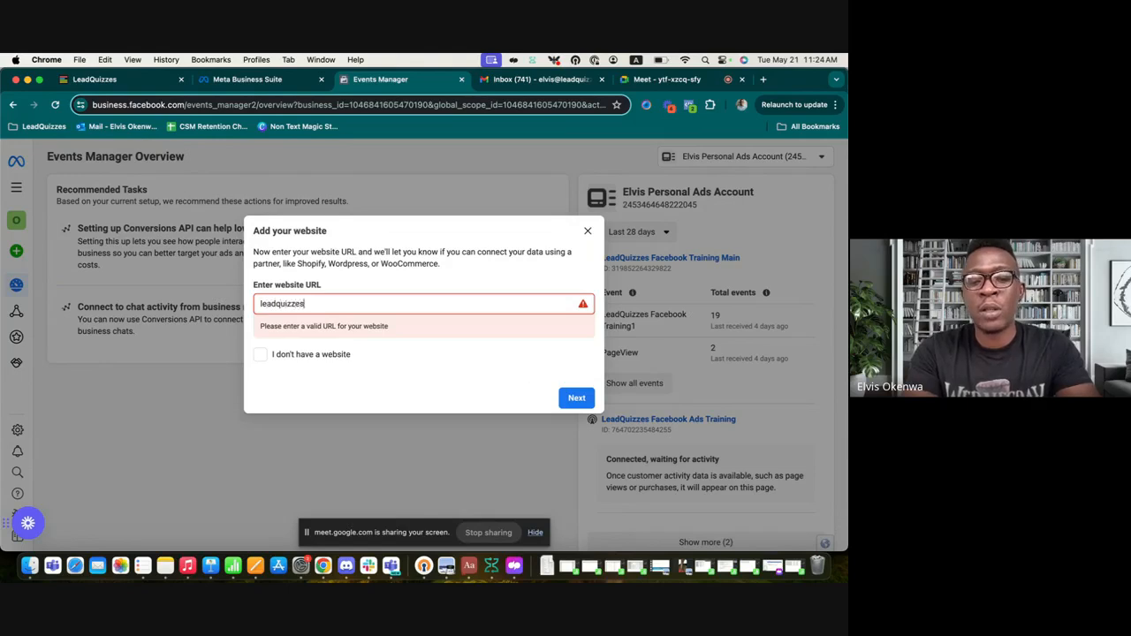
type(".blog")
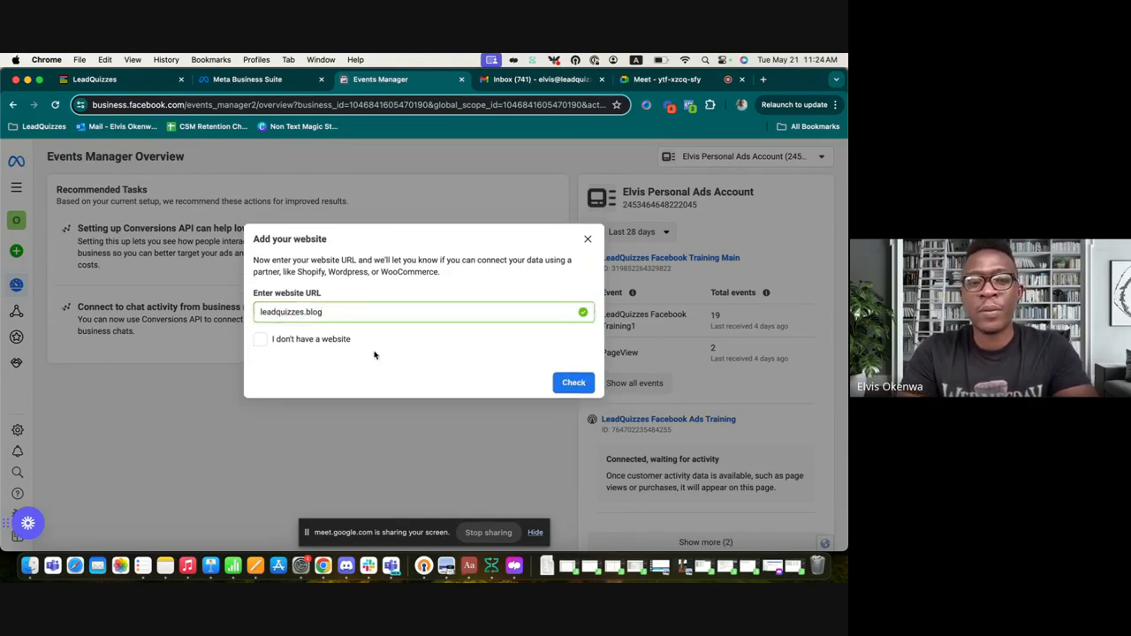
left_click(576, 383)
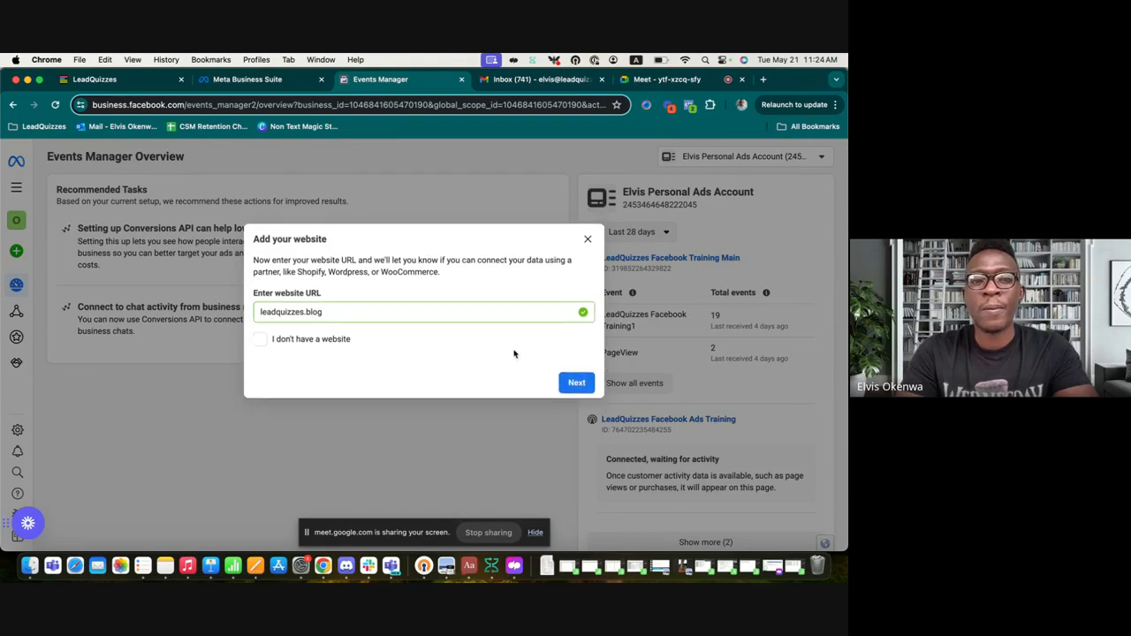
left_click(576, 382)
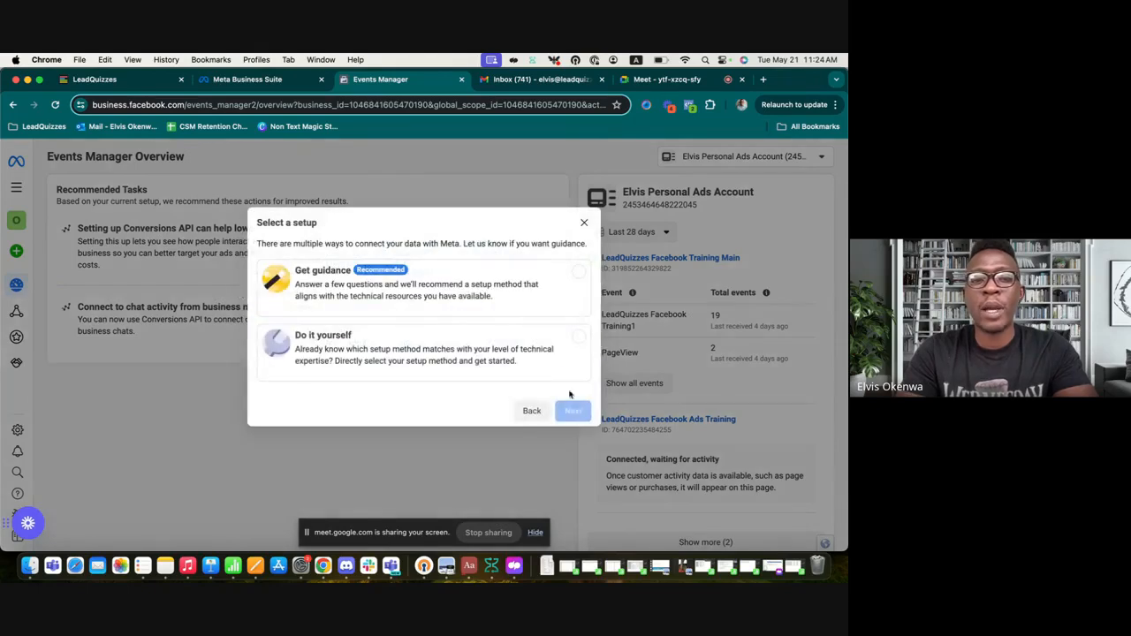
Step: Choose the do-it-yourself setup, connecting with Meta Pixel only
left_click(373, 353)
left_click(572, 411)
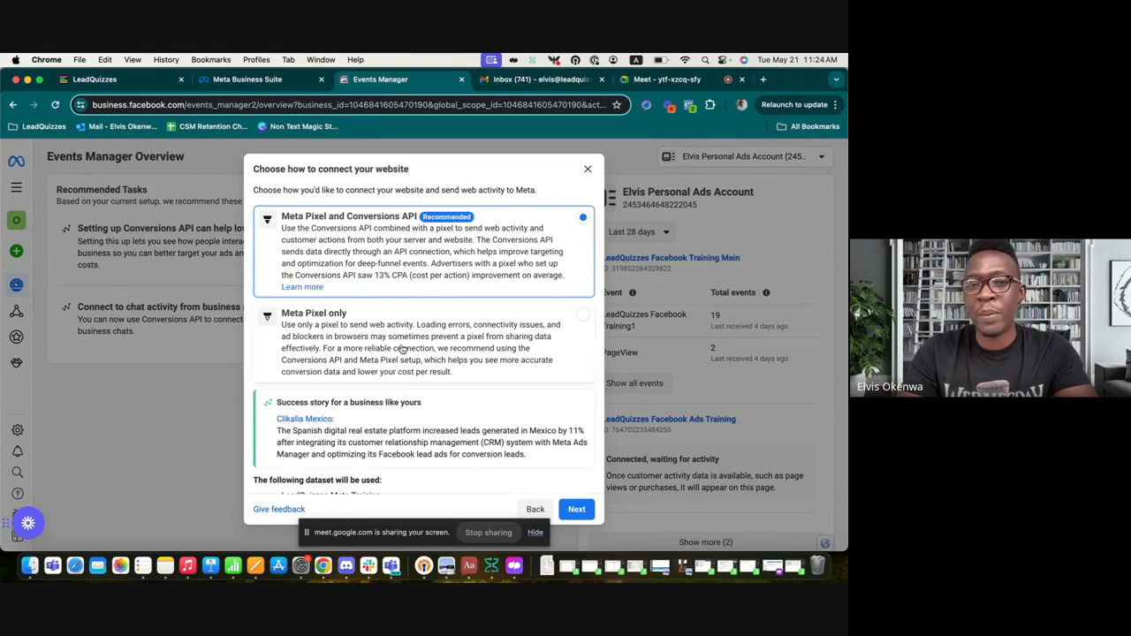
left_click(395, 359)
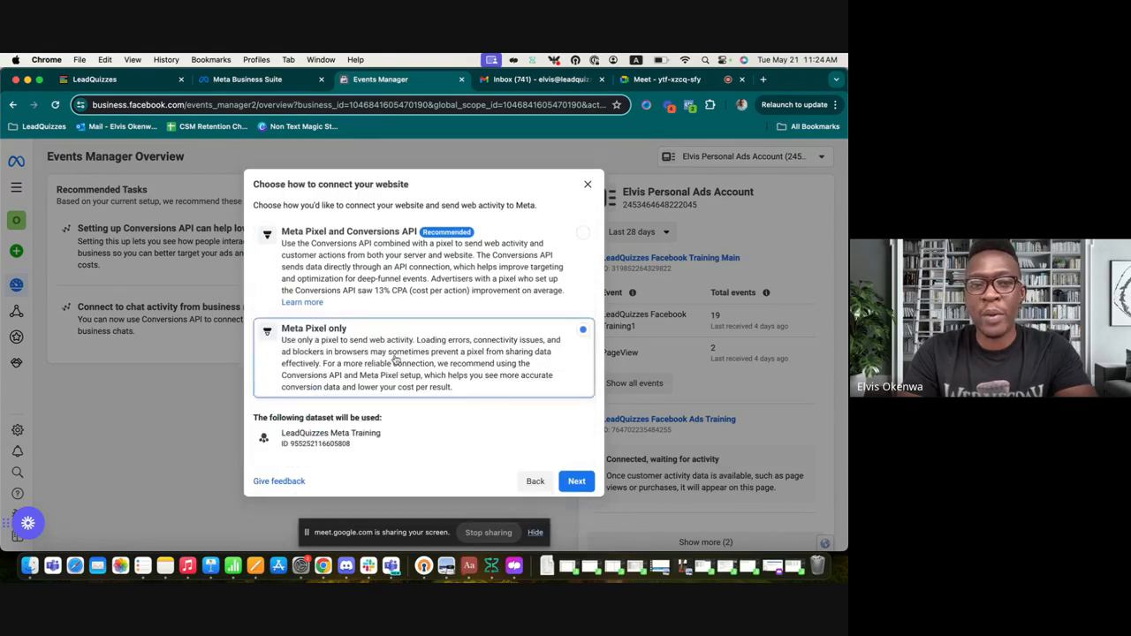
left_click(575, 481)
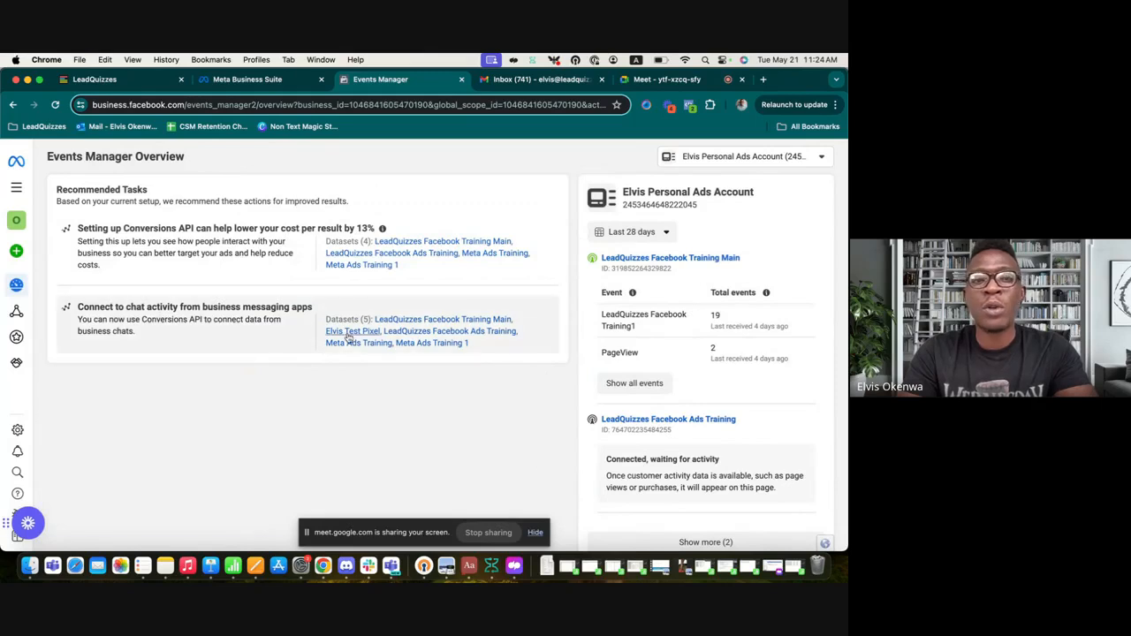
Step: Start Meta Pixel setup for the LeadQuizzes Meta Training dataset from Data Sources
mouse_move(51, 292)
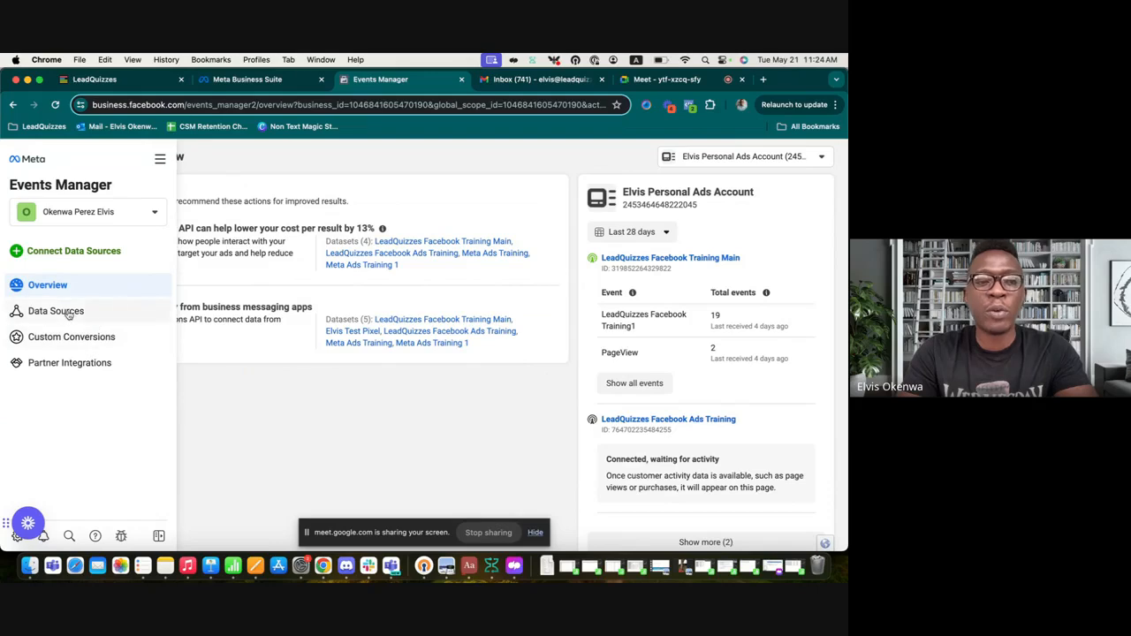
left_click(69, 312)
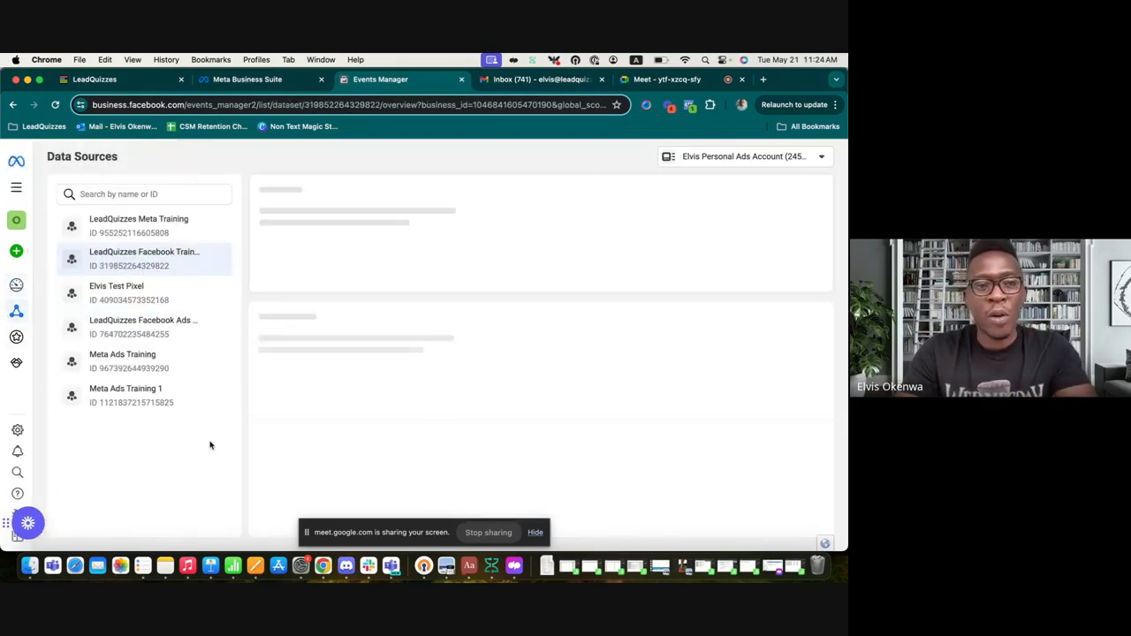
left_click(165, 230)
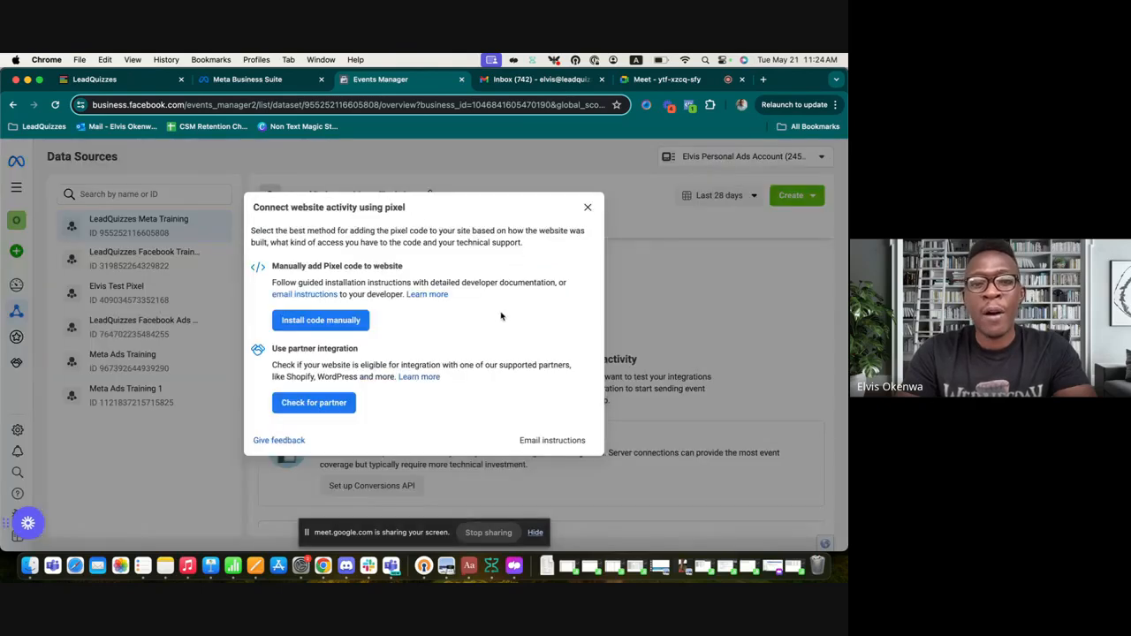
left_click(587, 206)
scroll(495, 369, "down", 5)
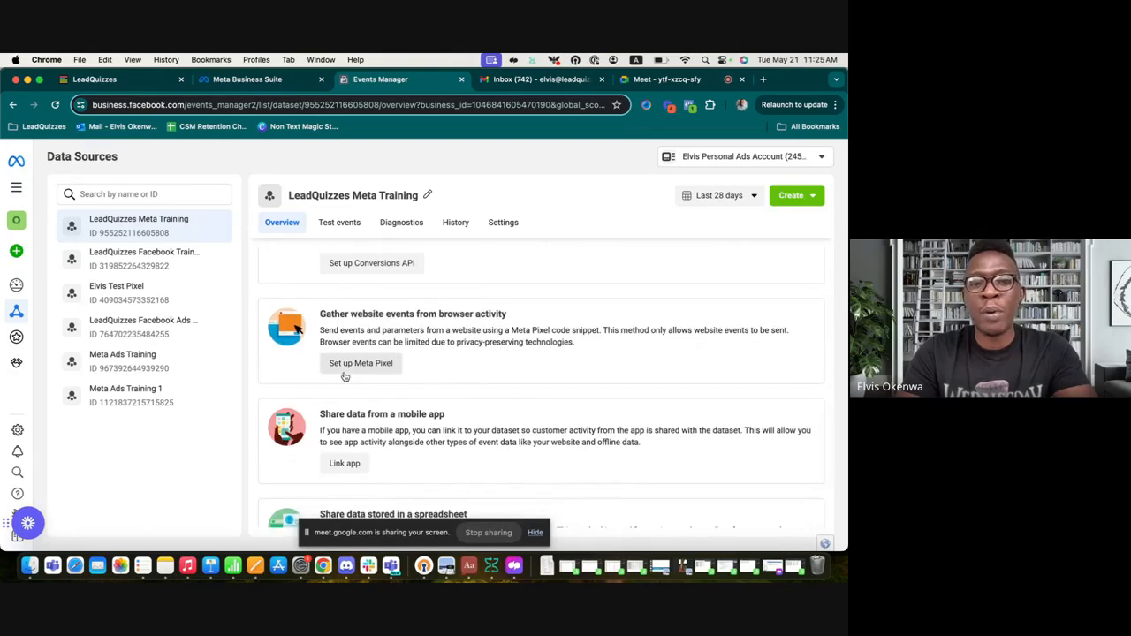
left_click(382, 364)
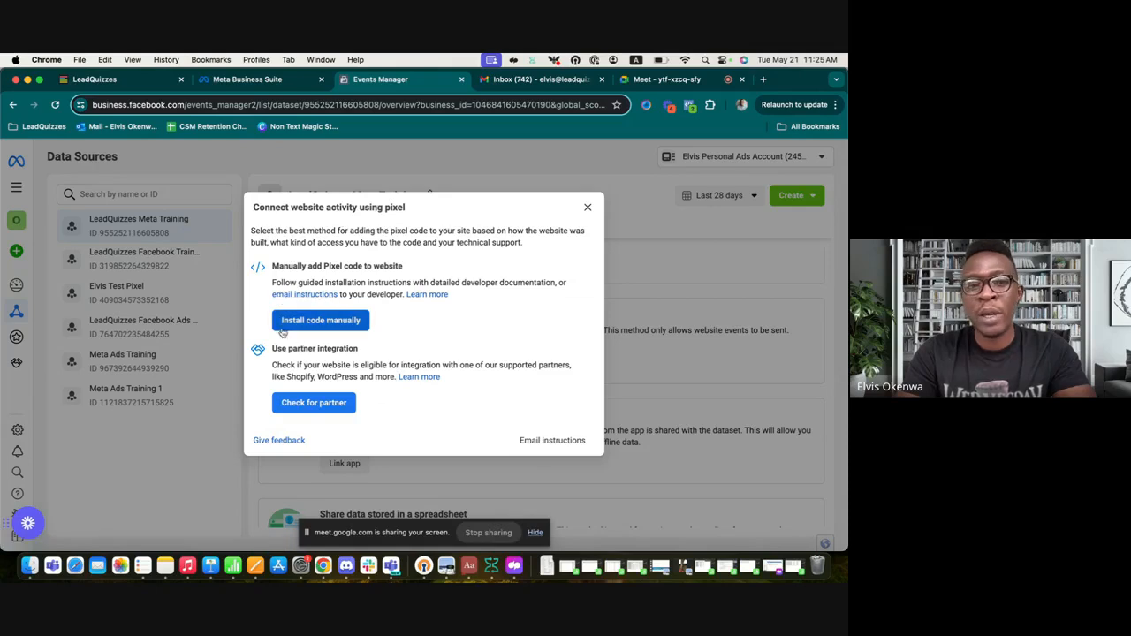
Step: Choose manual installation and copy the Meta Pixel base code
left_click(313, 322)
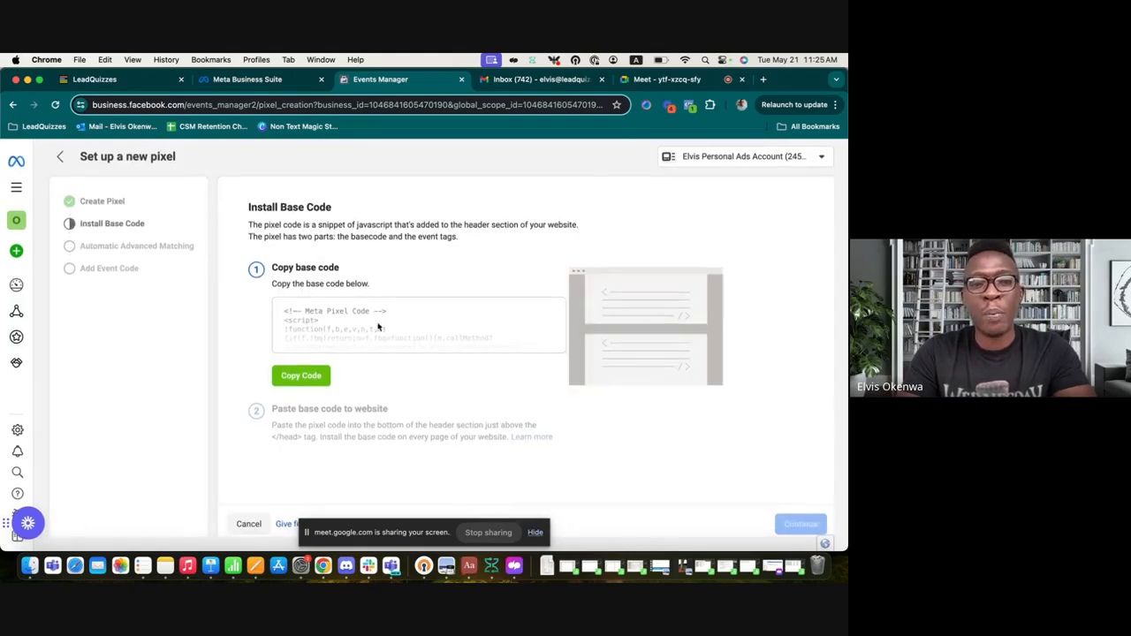
left_click(311, 378)
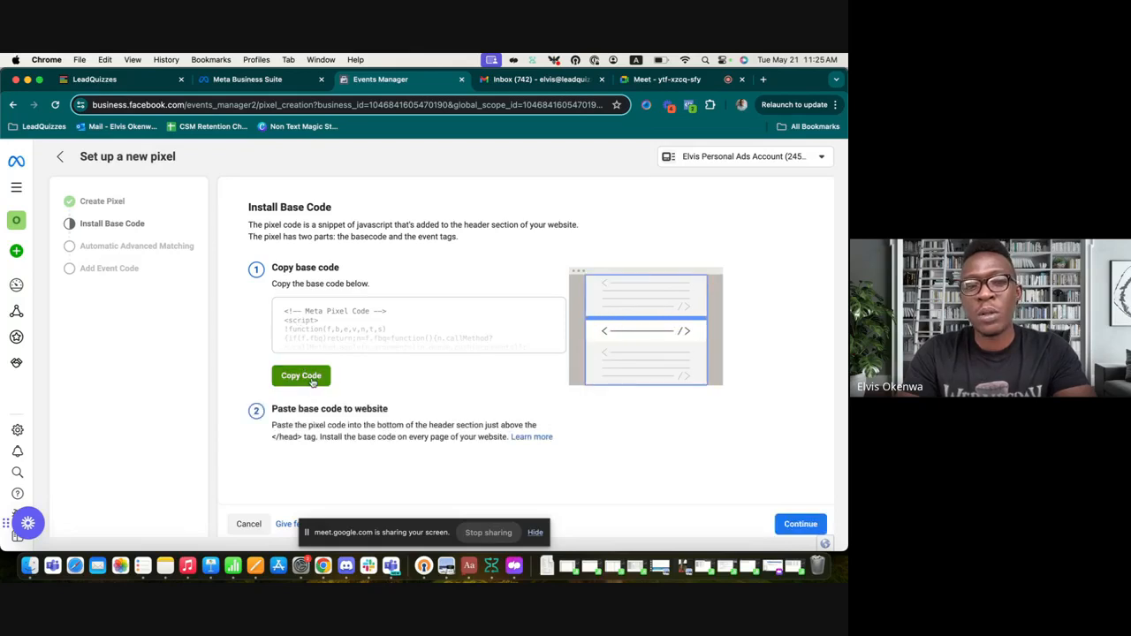
left_click(800, 524)
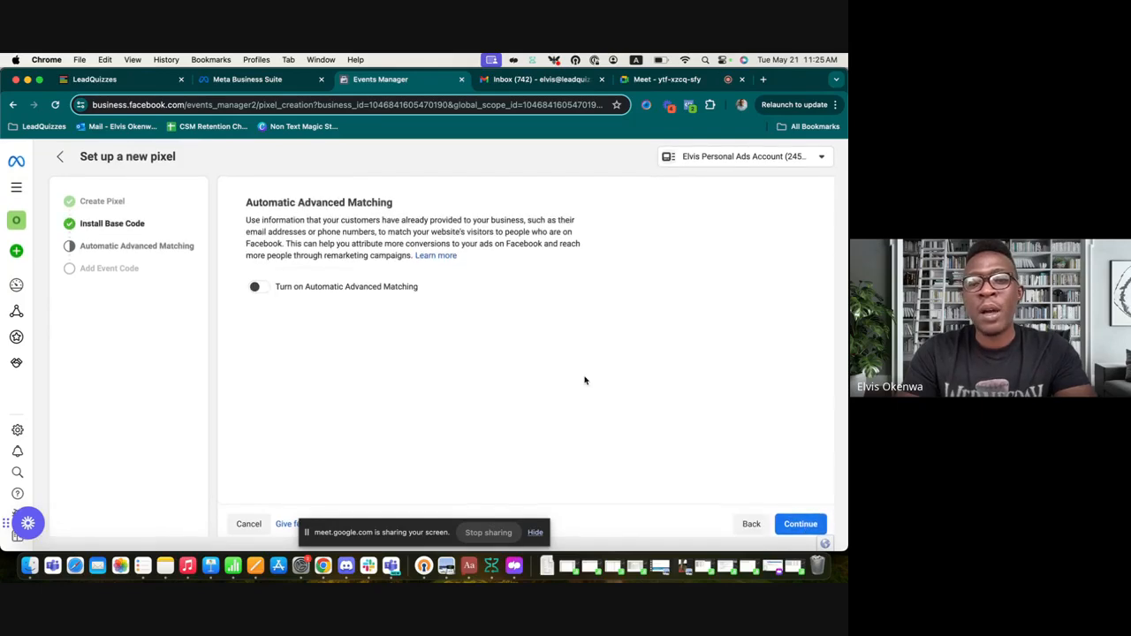
Step: Skip Automatic Advanced Matching, finish at the pixel overview, and return to the LeadQuizzes dashboard
left_click(798, 525)
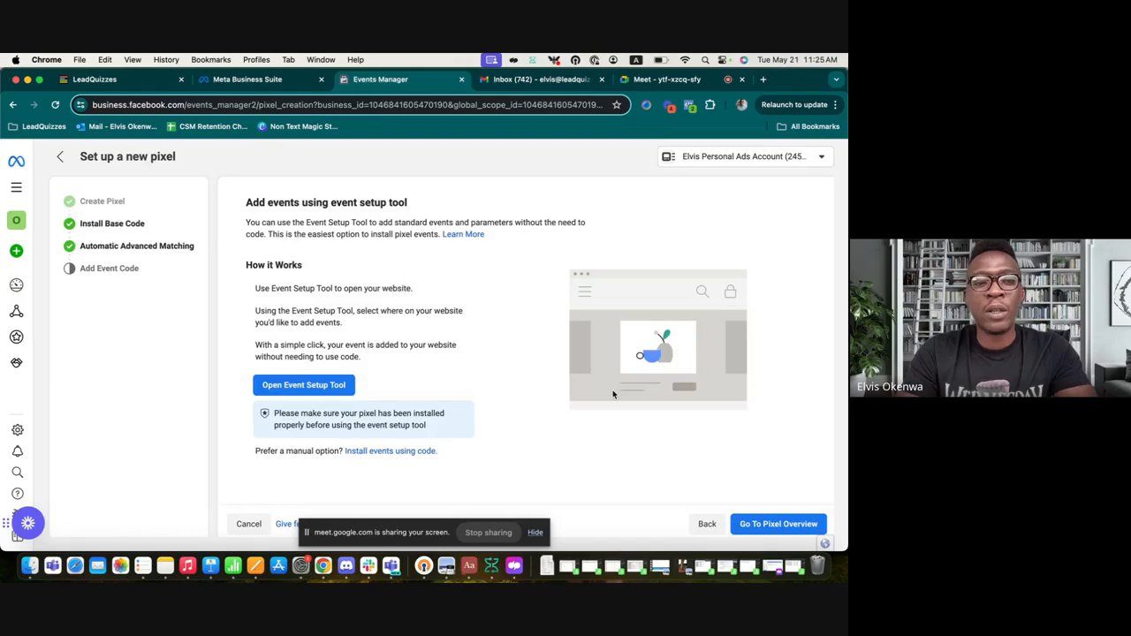
left_click(762, 525)
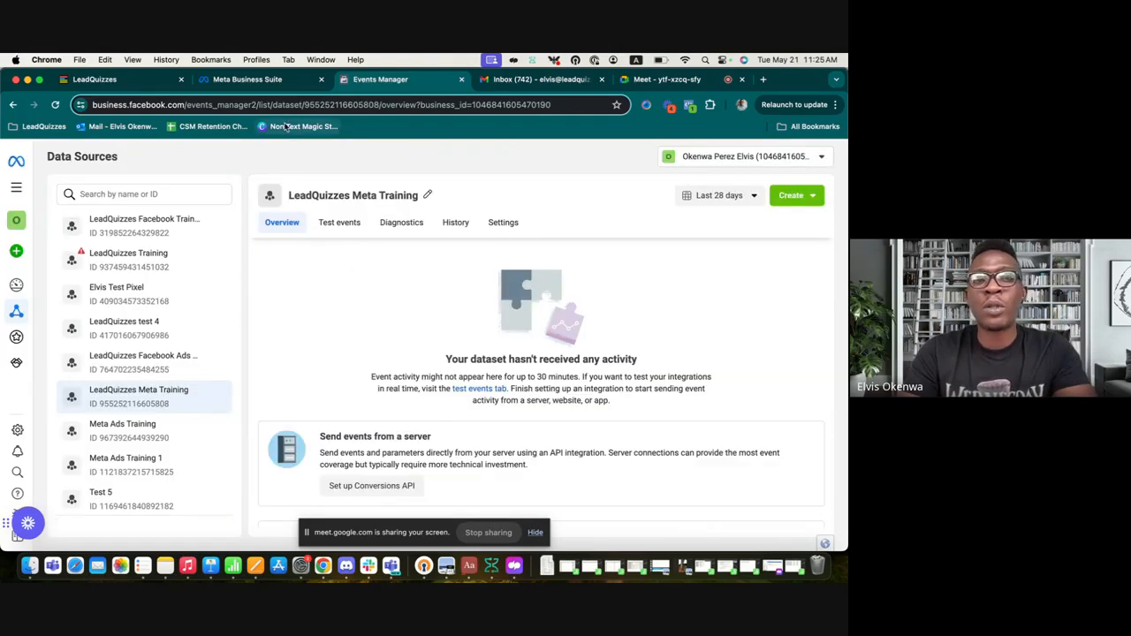
left_click(141, 84)
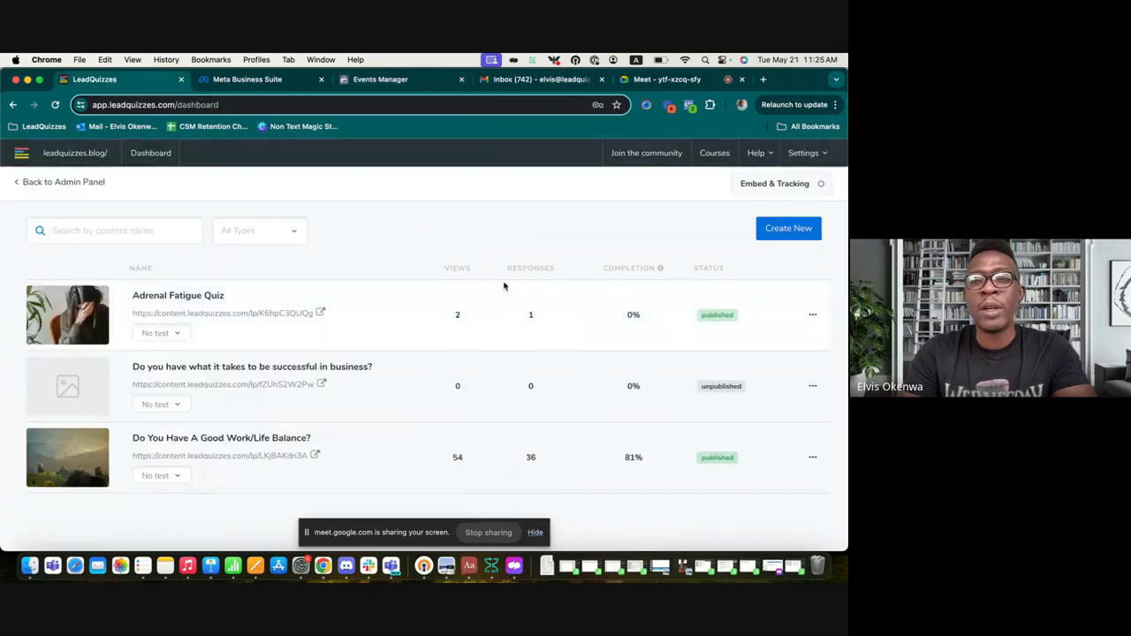
Step: Disconnect the existing Facebook Pixel integration under Settings > Integrations
left_click(813, 156)
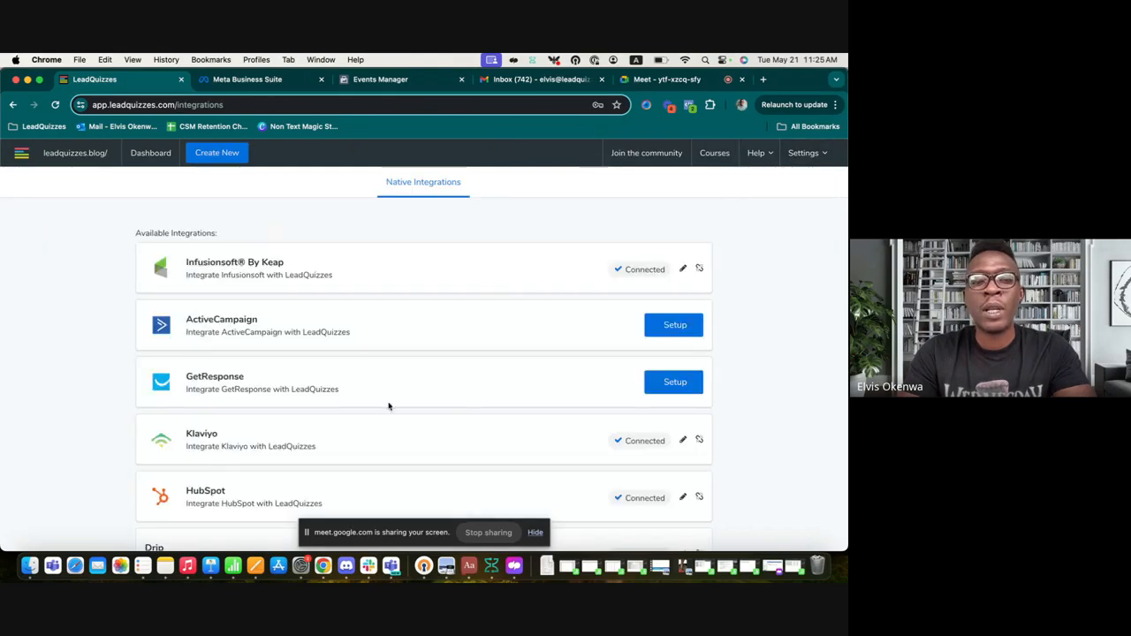
scroll(442, 347, "down", 5)
scroll(442, 348, "down", 1)
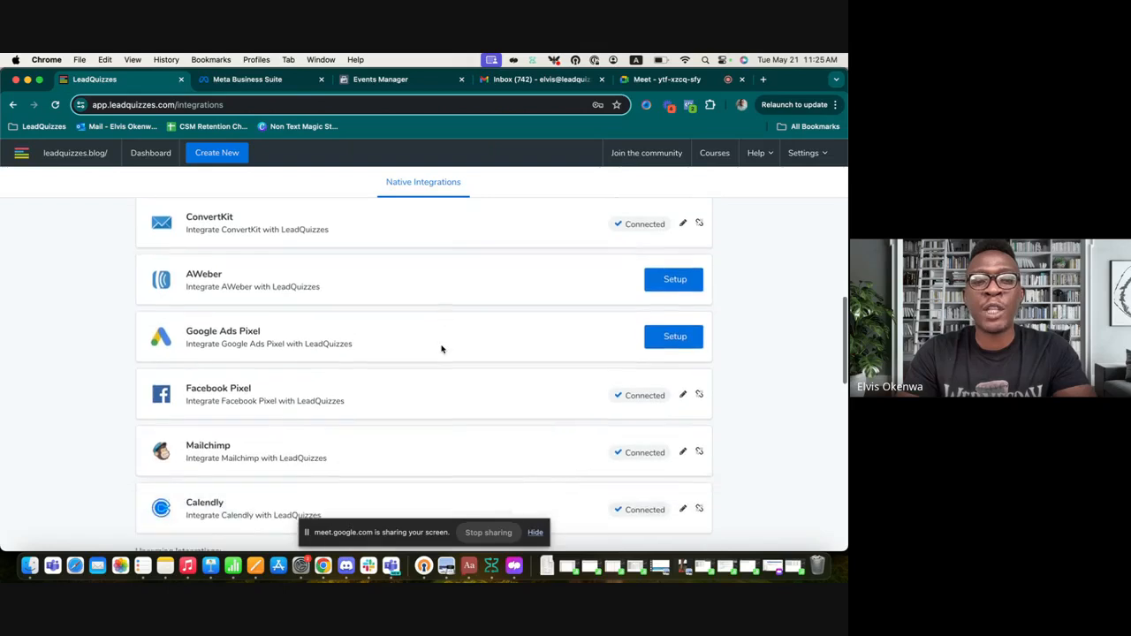
left_click(699, 393)
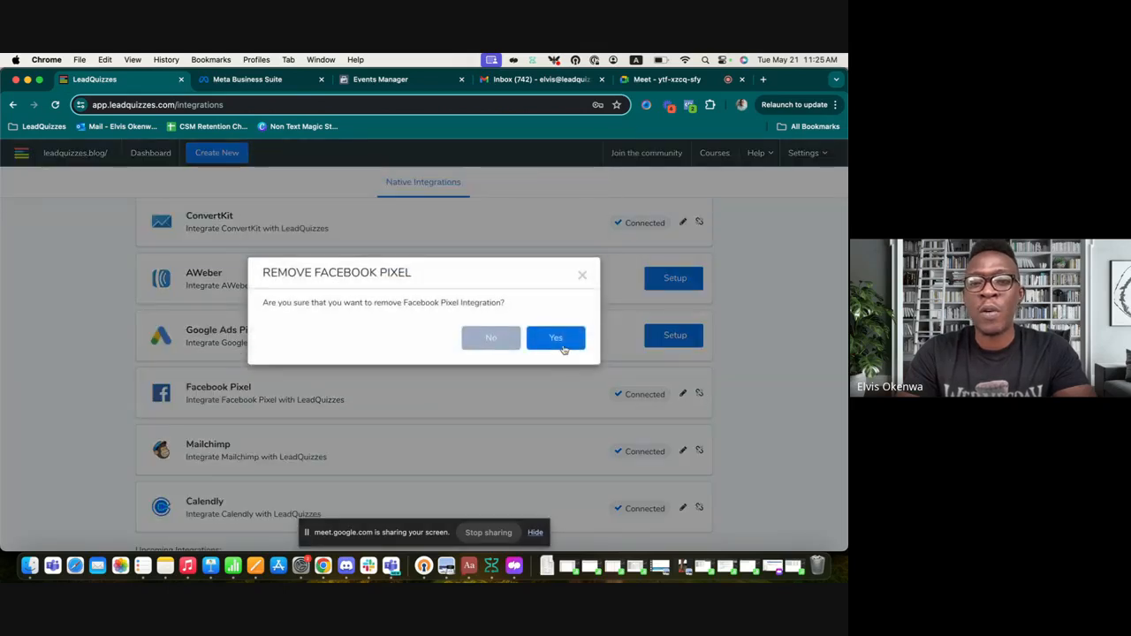
left_click(550, 341)
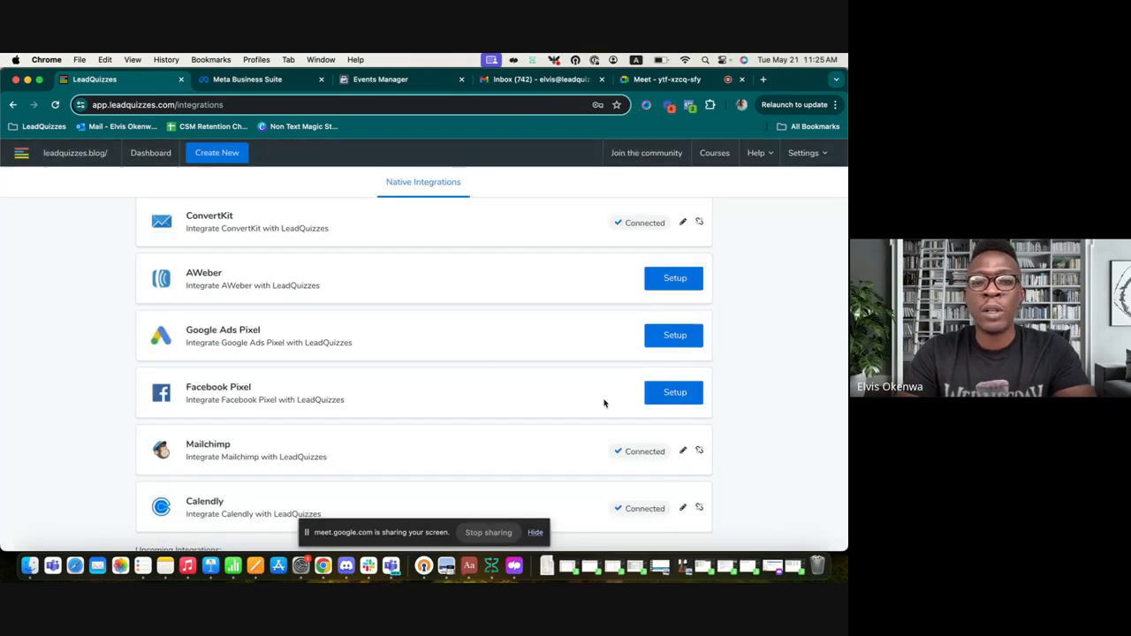
Step: Set up Facebook Pixel again with the copied Meta Pixel base code and save it
left_click(672, 392)
left_click(380, 328)
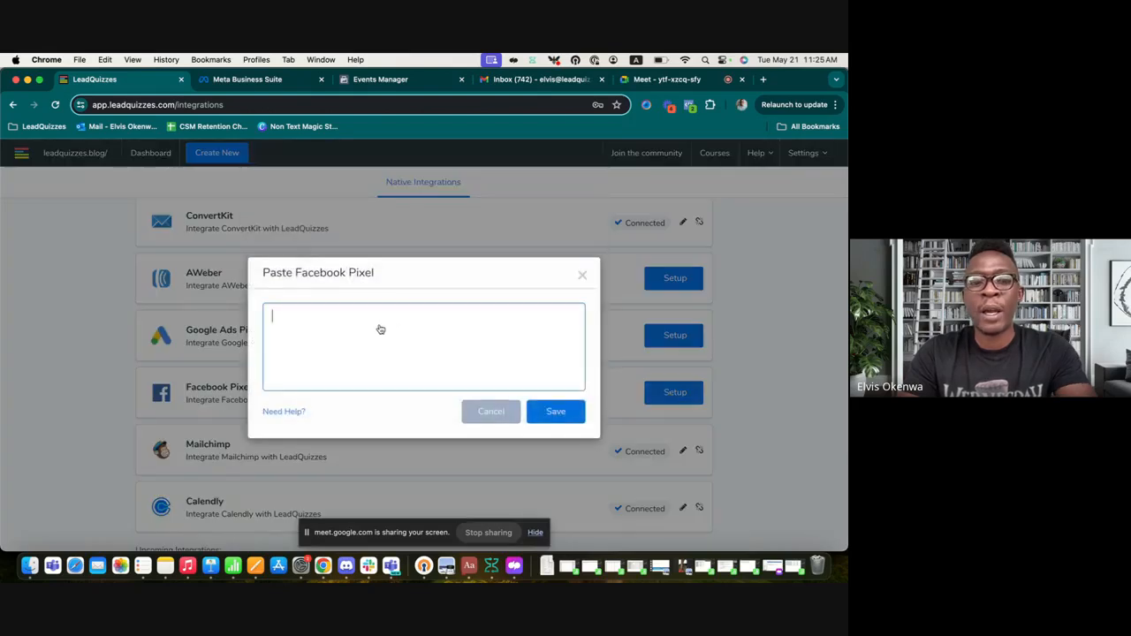
key("super+v")
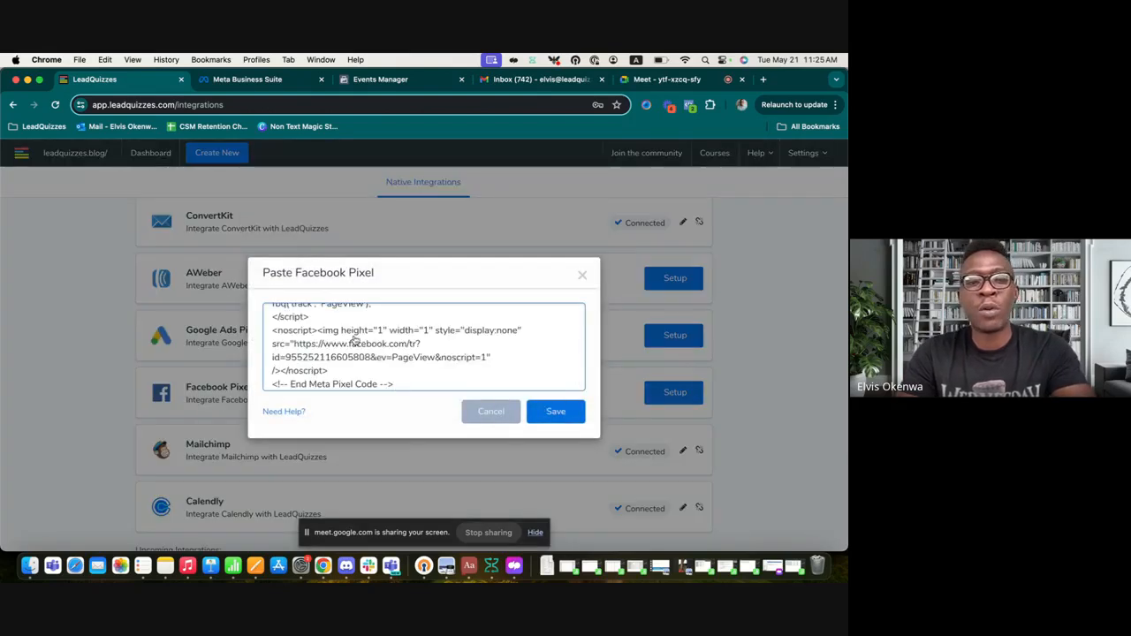
scroll(380, 335, "up", 5)
scroll(354, 341, "down", 5)
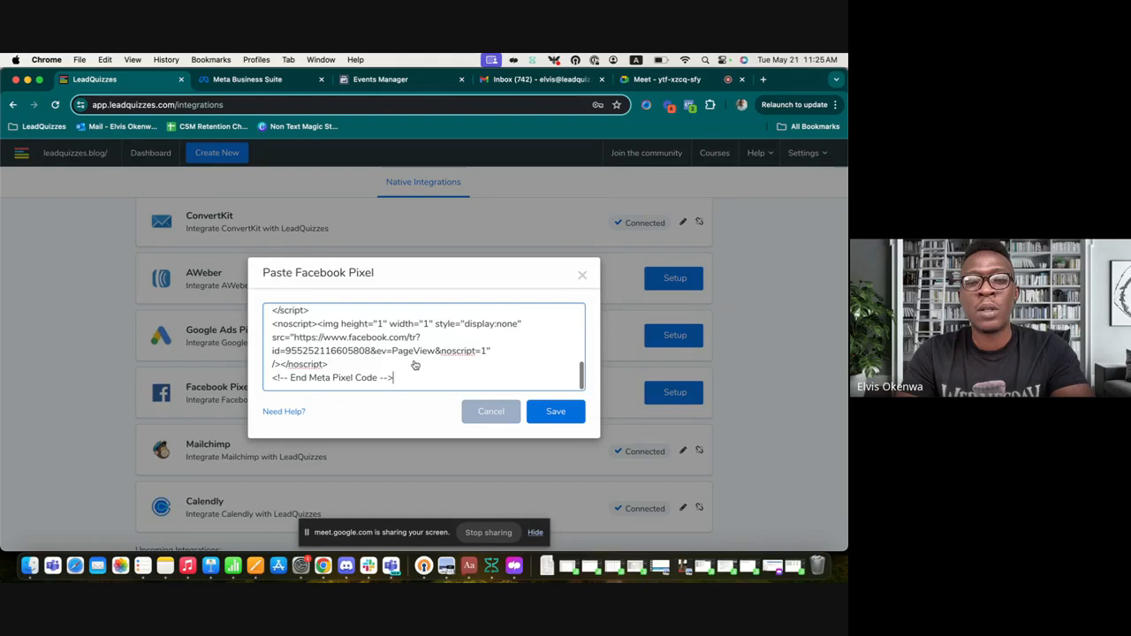
left_click(556, 412)
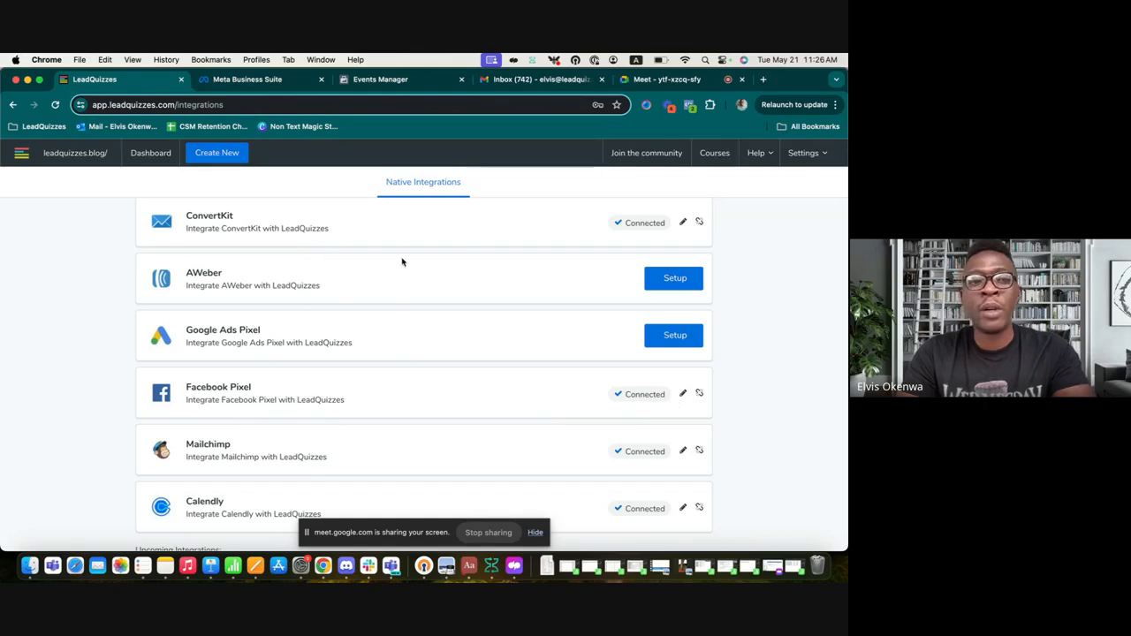
Step: Edit the 'Do You Have A Good Work/Life Balance?' quiz and add a new native integration
left_click(150, 153)
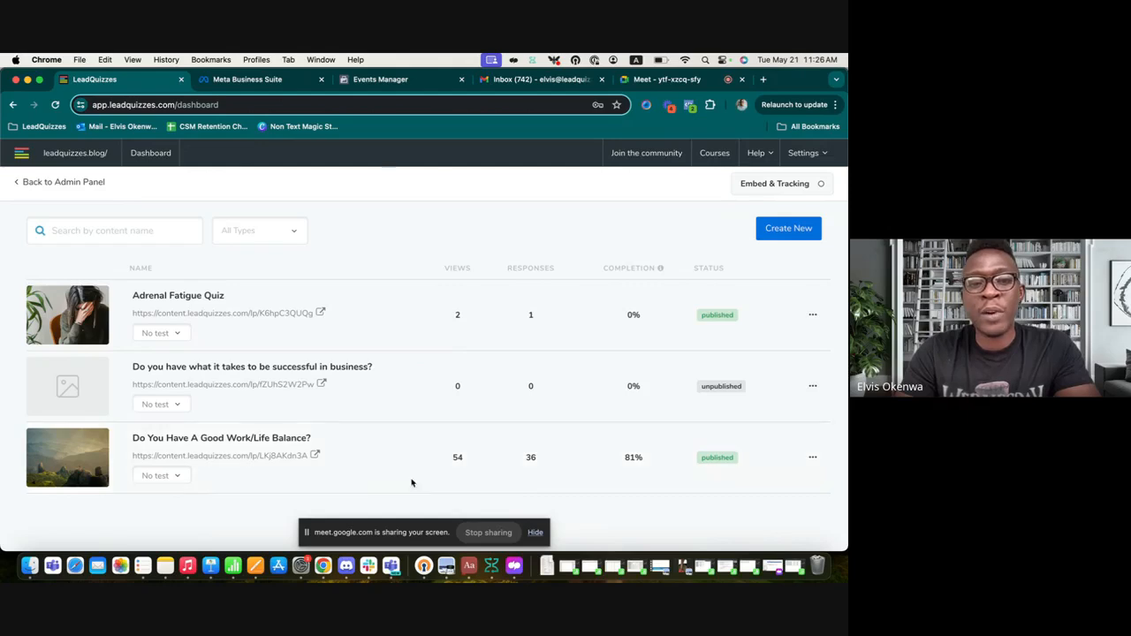
left_click(813, 458)
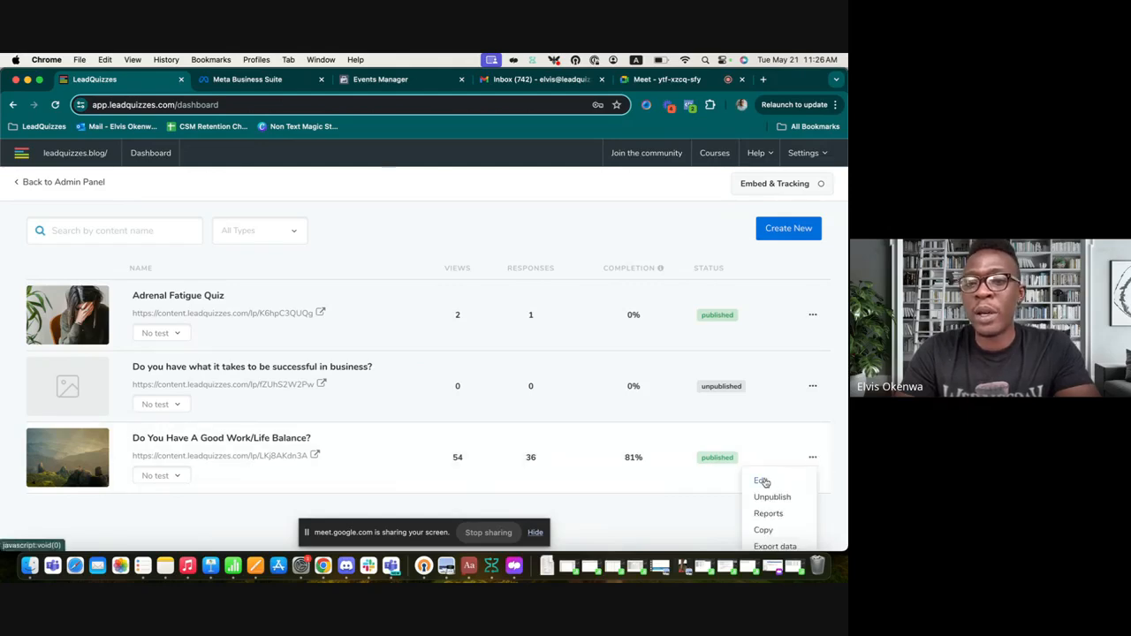
left_click(764, 482)
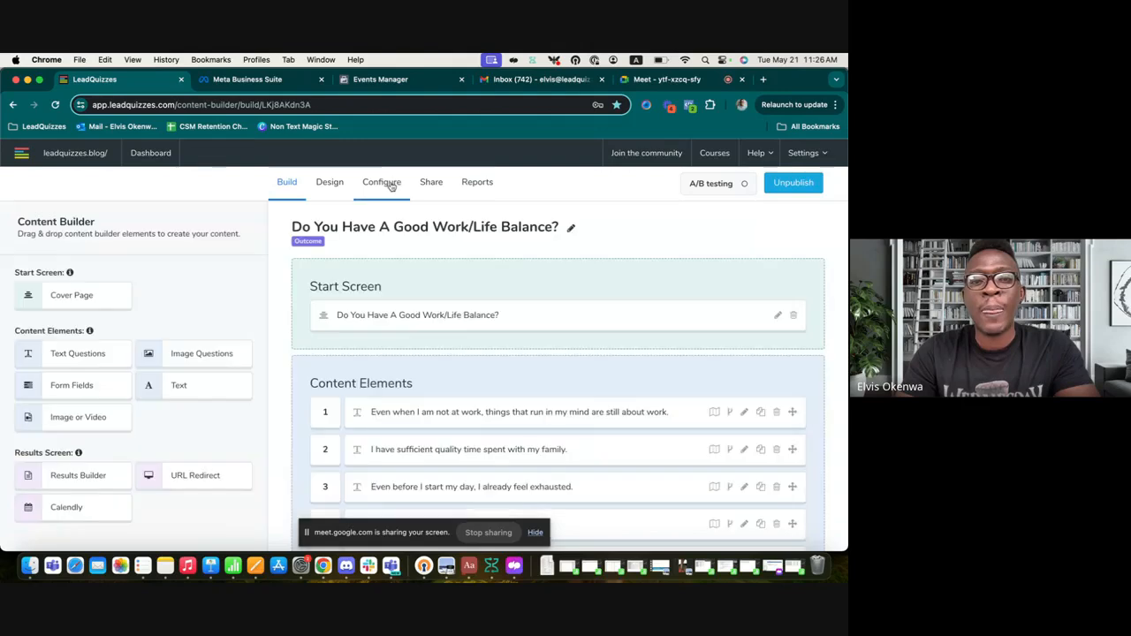
left_click(391, 184)
left_click(115, 296)
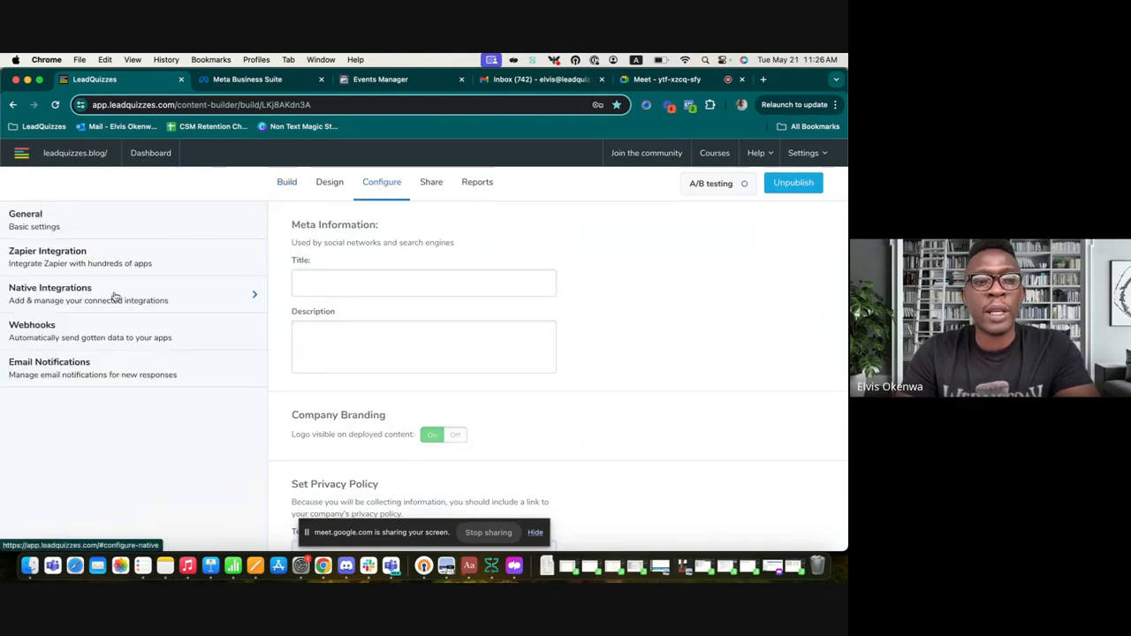
left_click(554, 411)
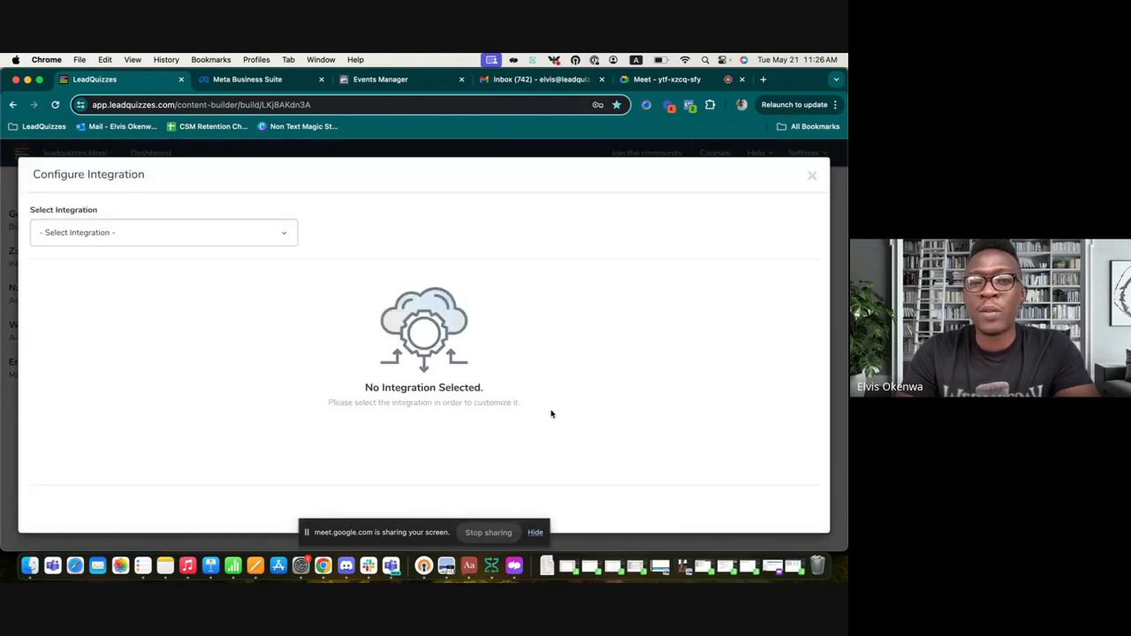
Step: Select Facebook Pixel as the quiz's integration
left_click(157, 236)
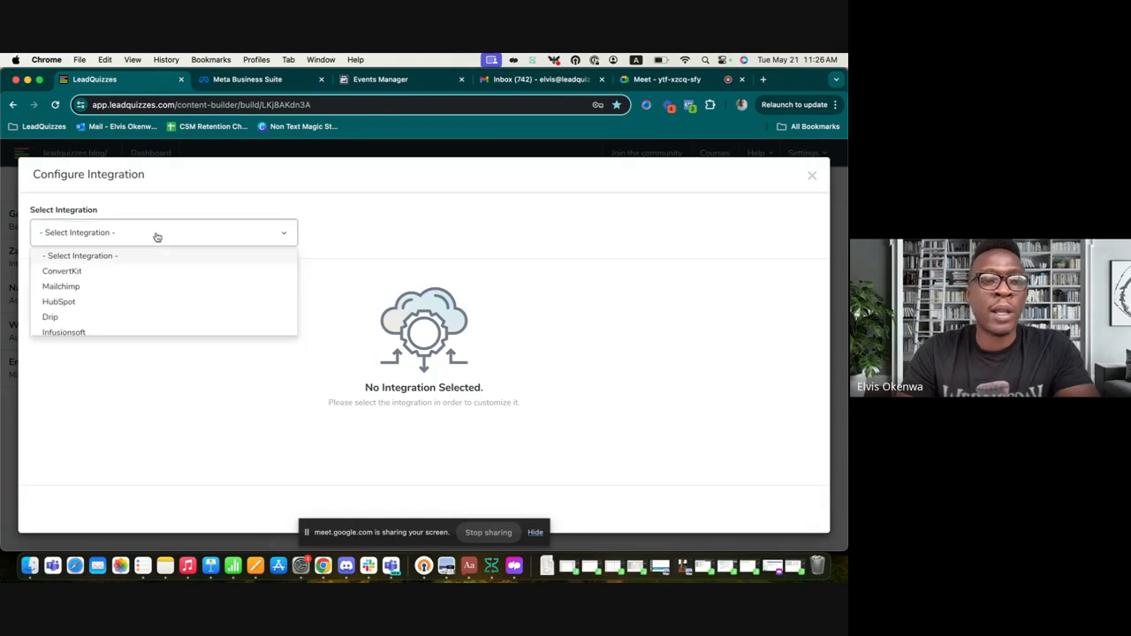
scroll(126, 327, "down", 2)
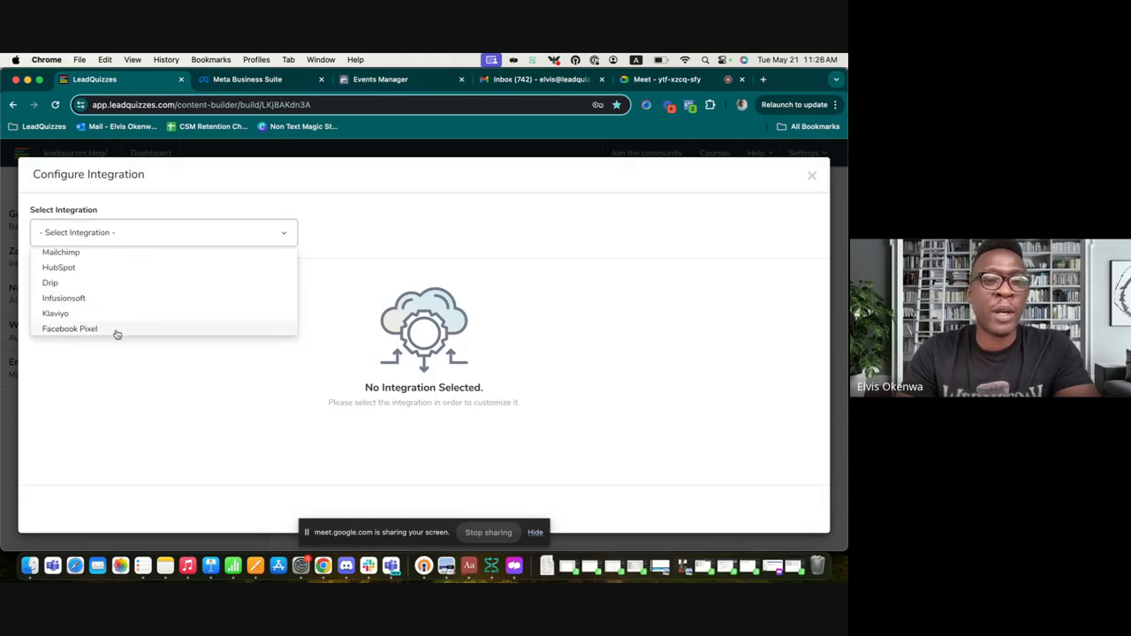
left_click(117, 329)
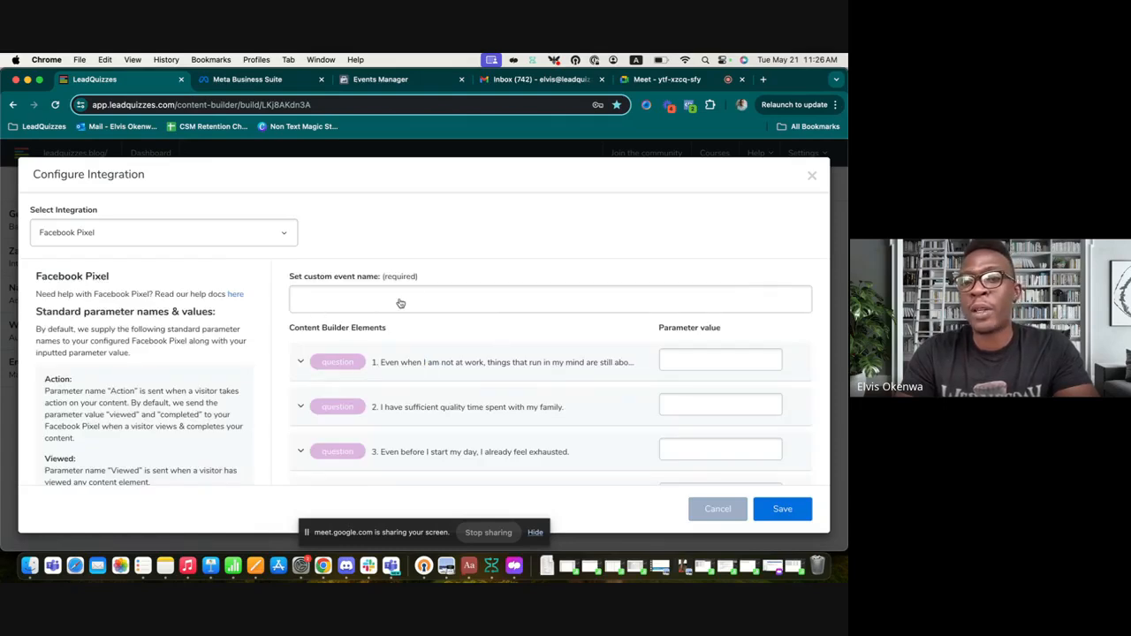
Step: Review the per-question parameter values, expanding question 1's answers, then focus the custom event name field
scroll(528, 397, "down", 2)
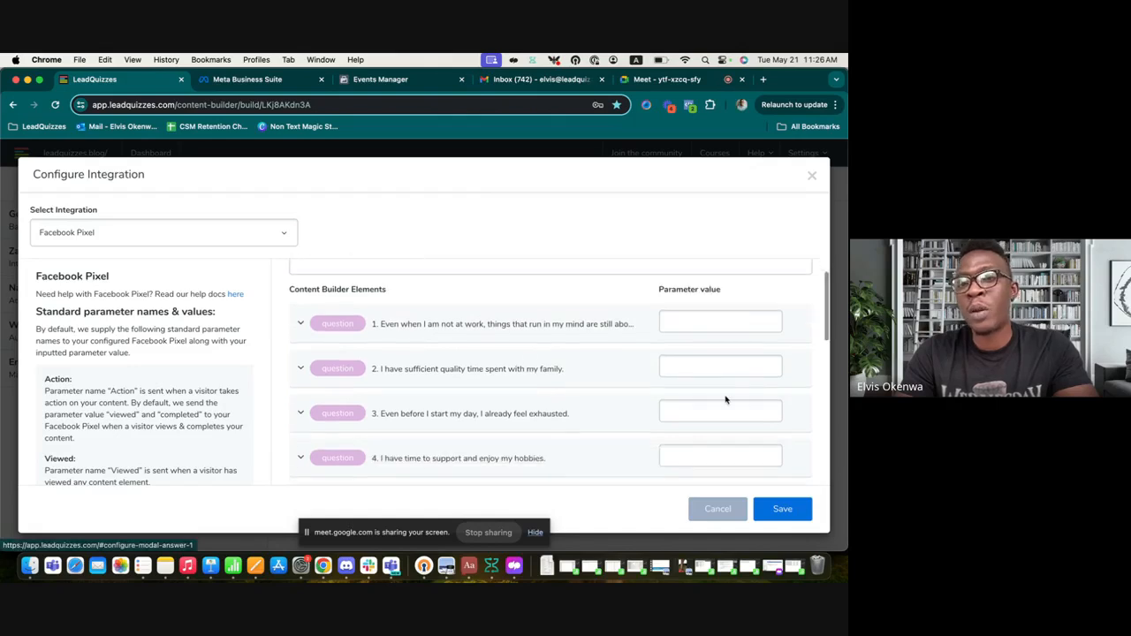
left_click(451, 327)
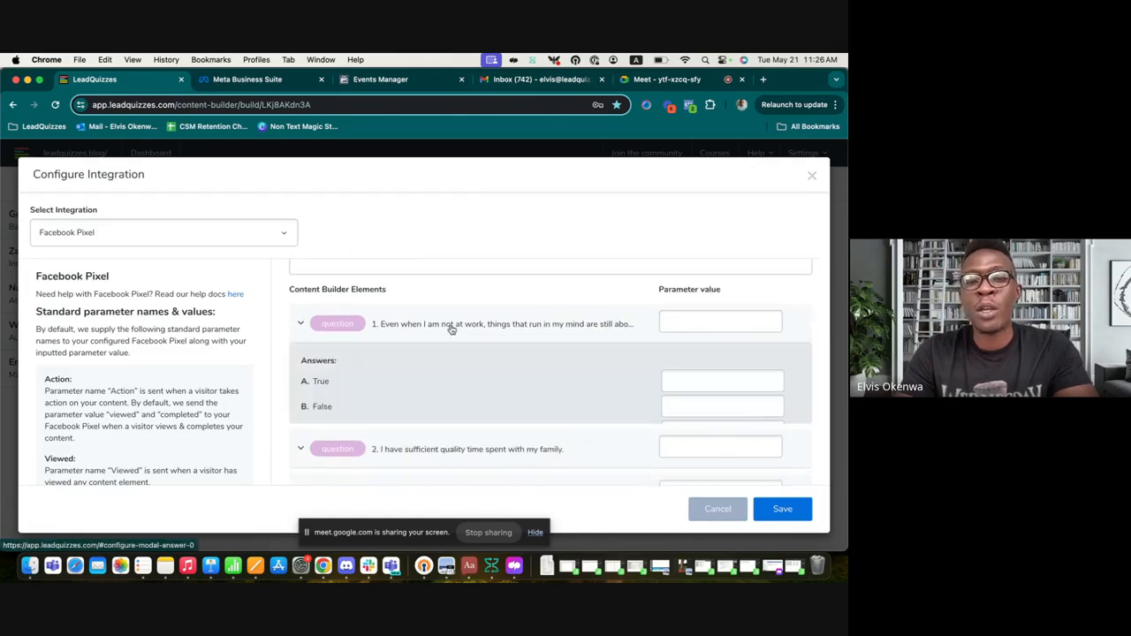
scroll(476, 383, "down", 5)
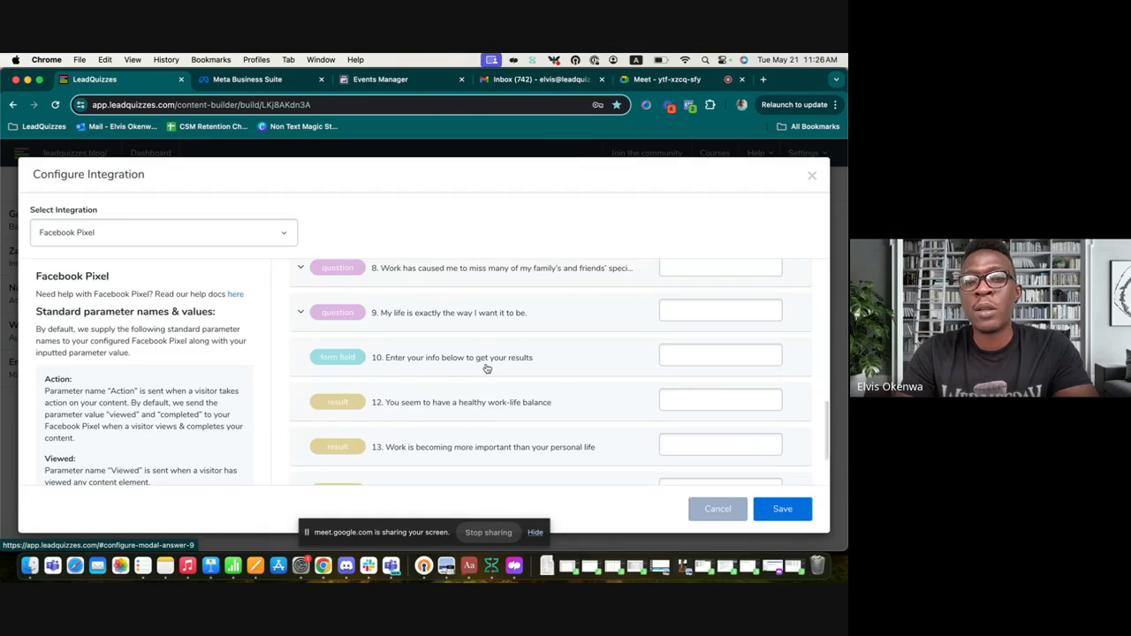
scroll(486, 370, "down", 2)
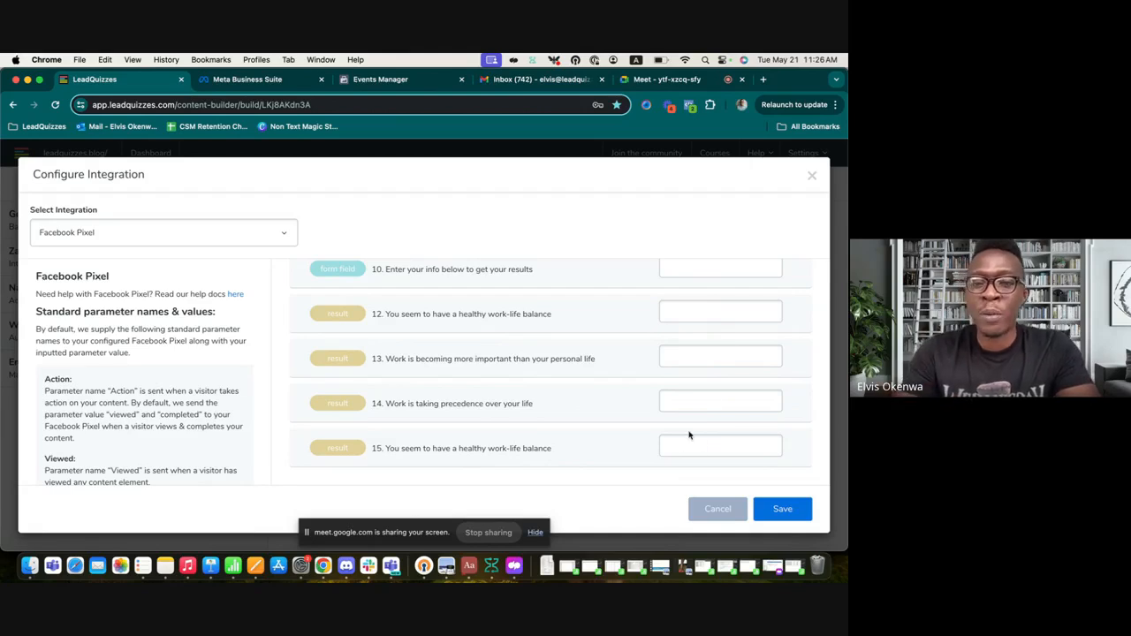
scroll(678, 401, "up", 2)
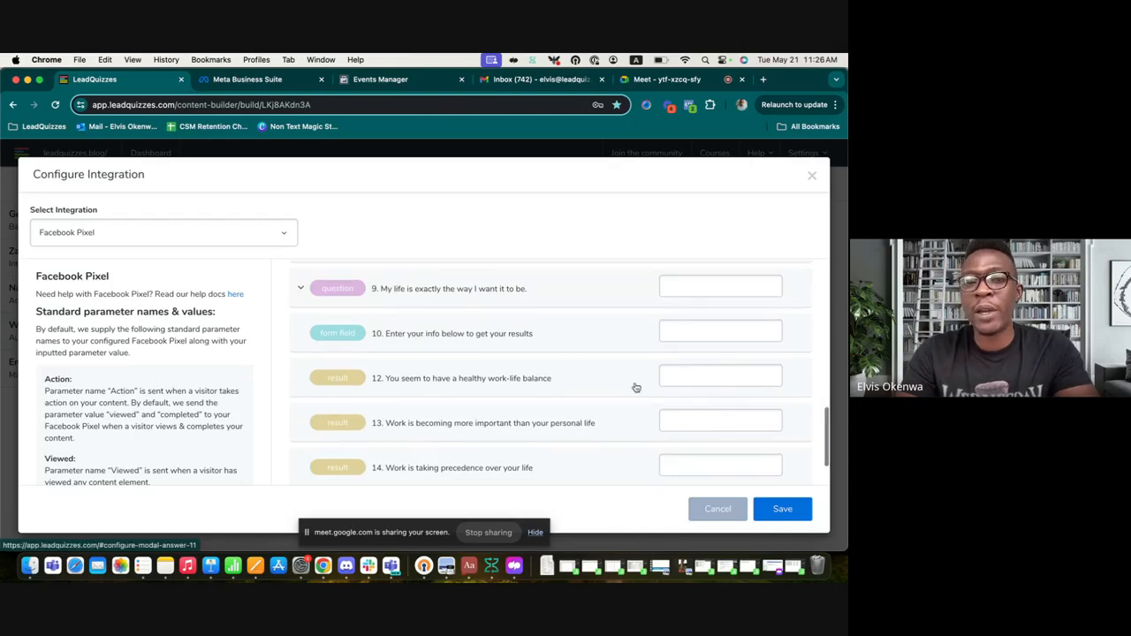
scroll(618, 380, "up", 10)
left_click(395, 301)
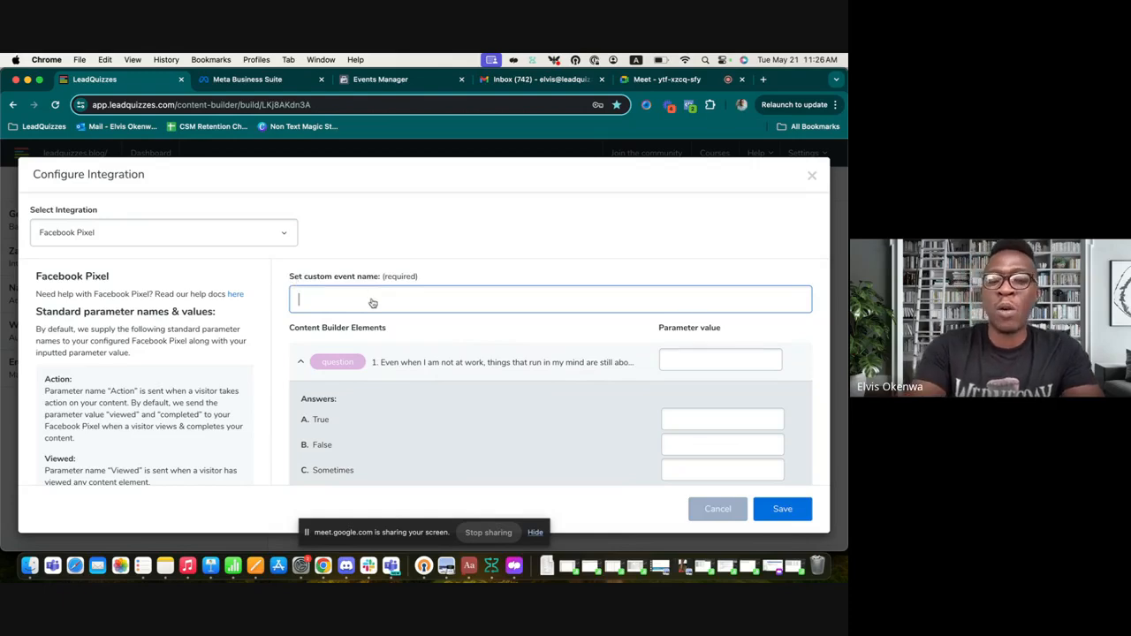
Step: Enter 'LeadQuizzes Meta Training Event' as the Facebook Pixel custom event name
type("Lead")
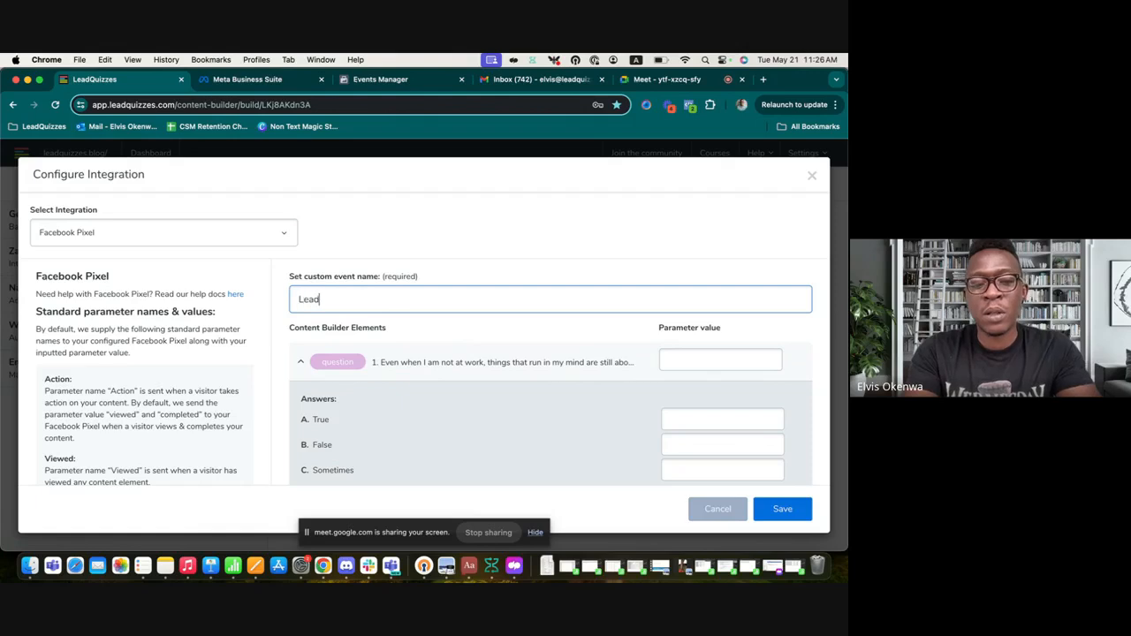
type("Quizzes ")
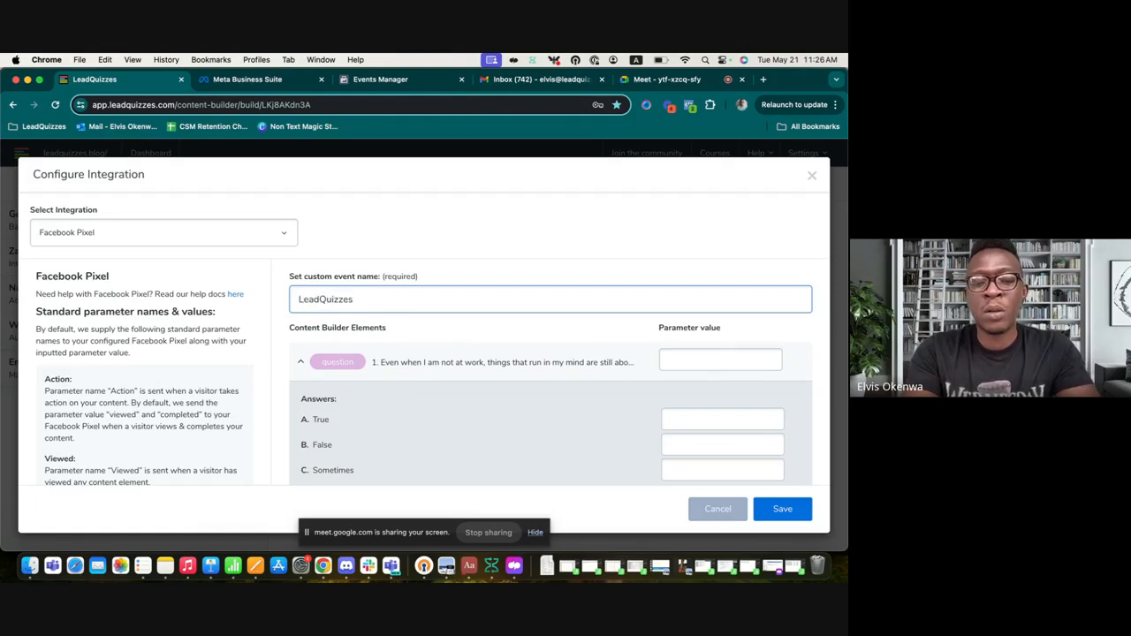
type("Meta Trai")
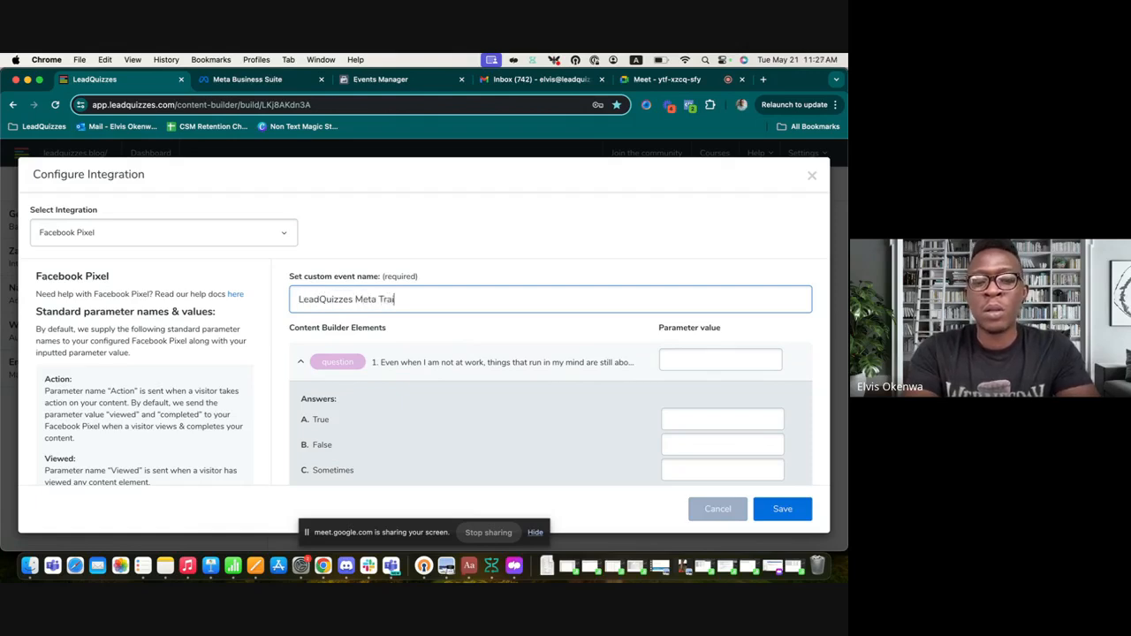
type("ning ")
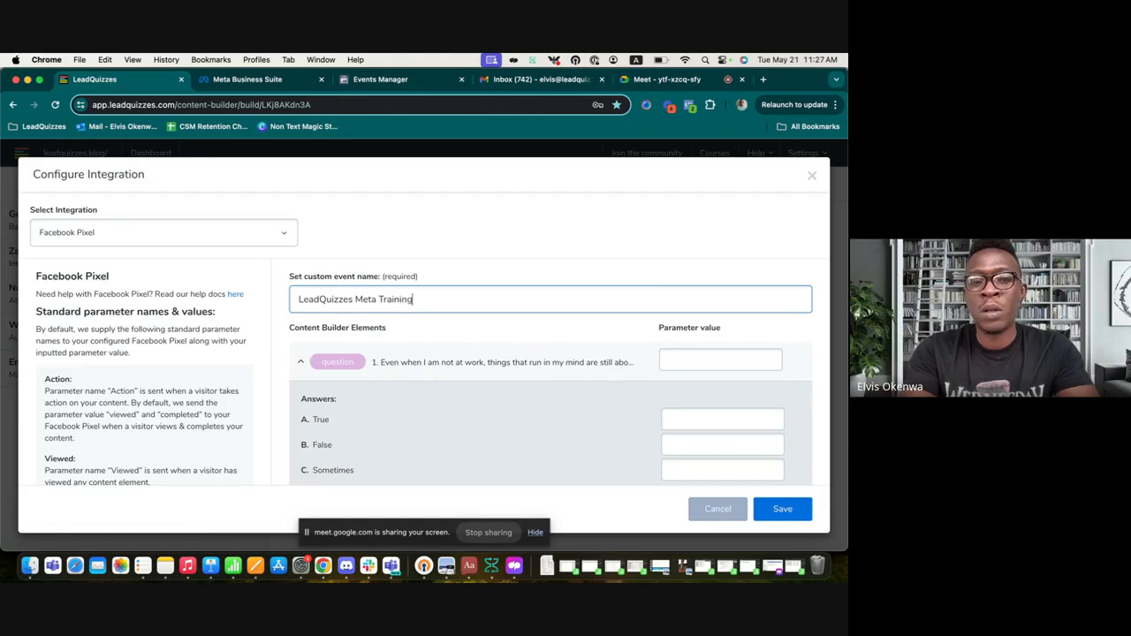
type("Even")
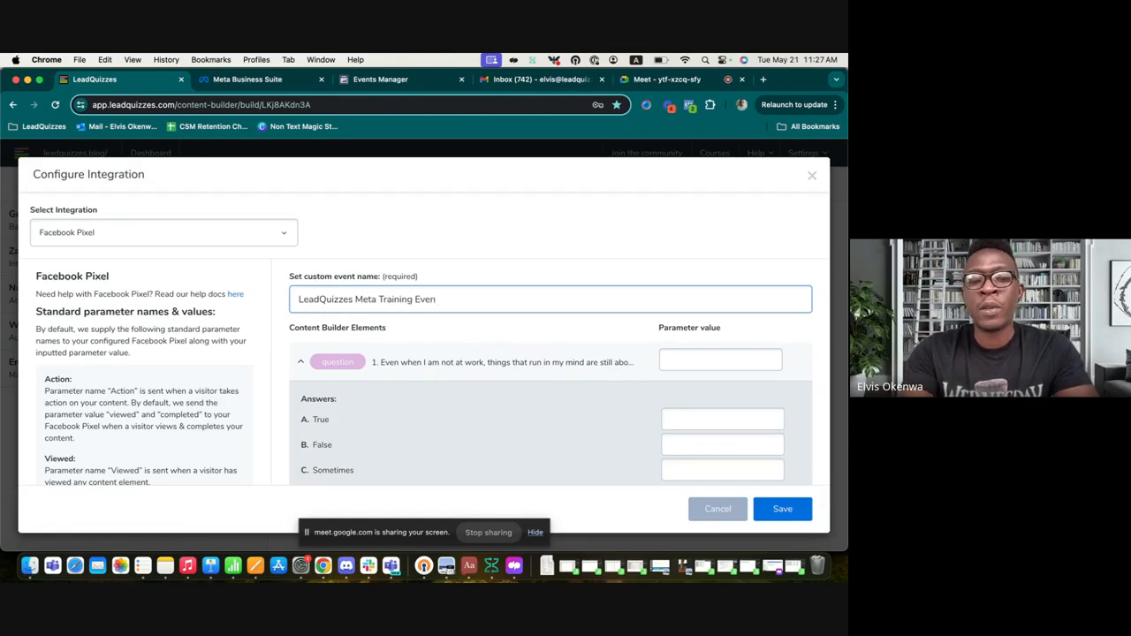
type("t")
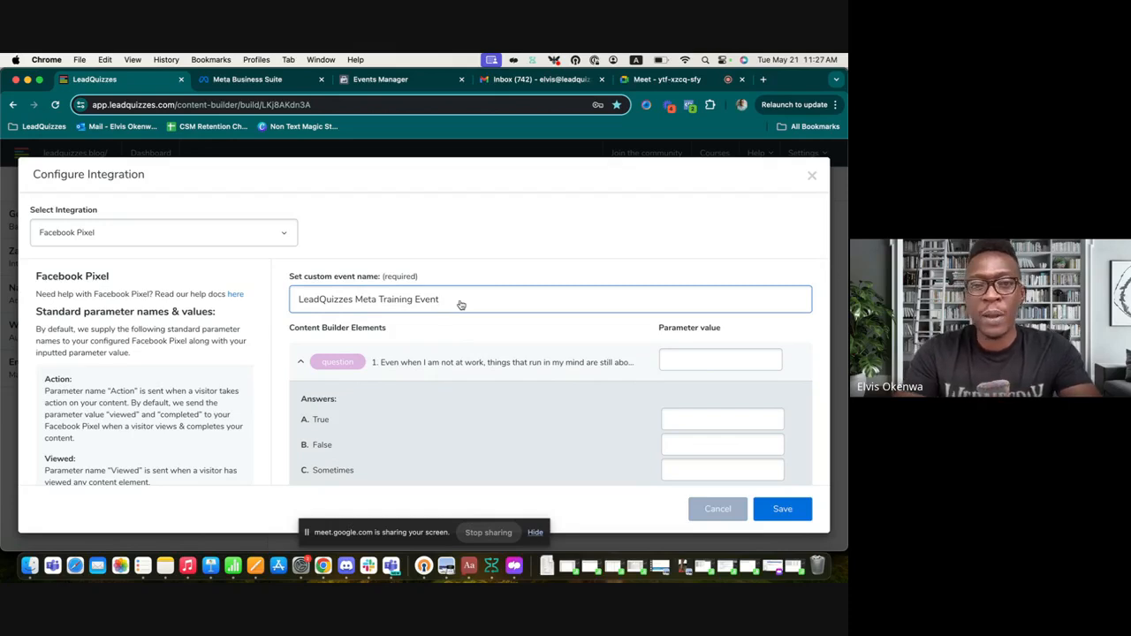
scroll(543, 357, "down", 1)
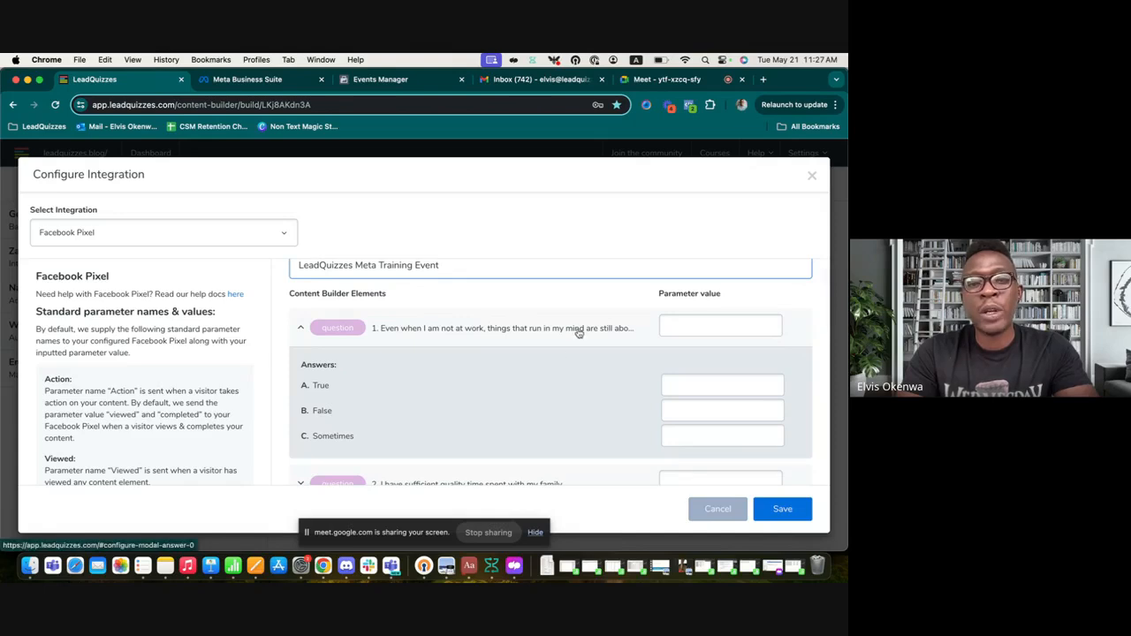
Step: Collapse question 1 and enter 'Question2' as question 2's parameter value
left_click(579, 331)
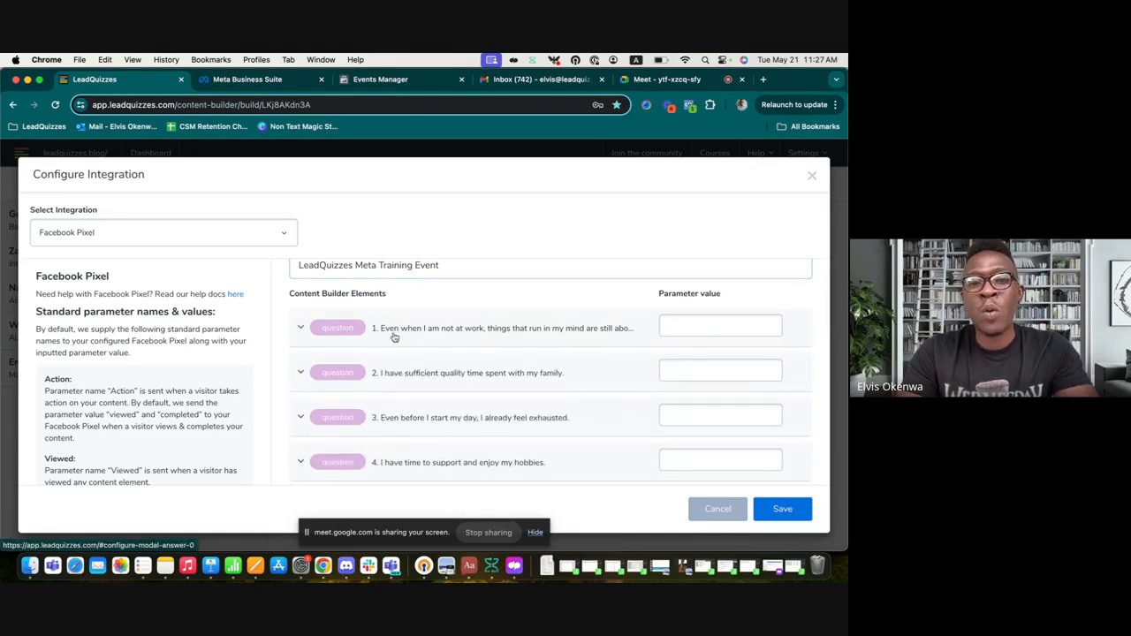
left_click(697, 380)
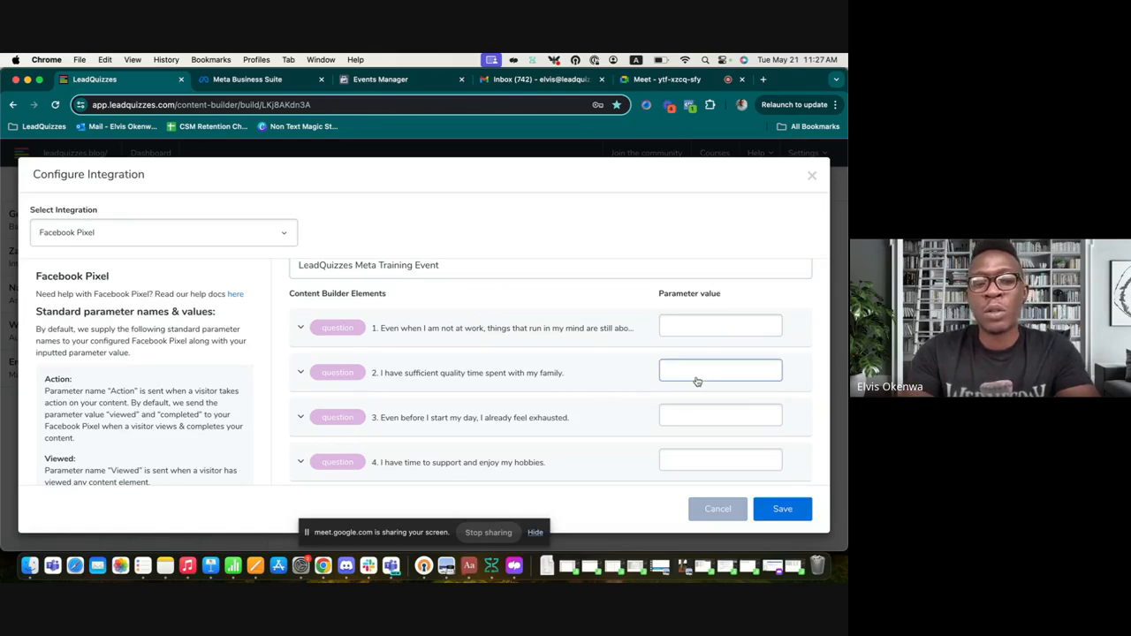
type("Question2")
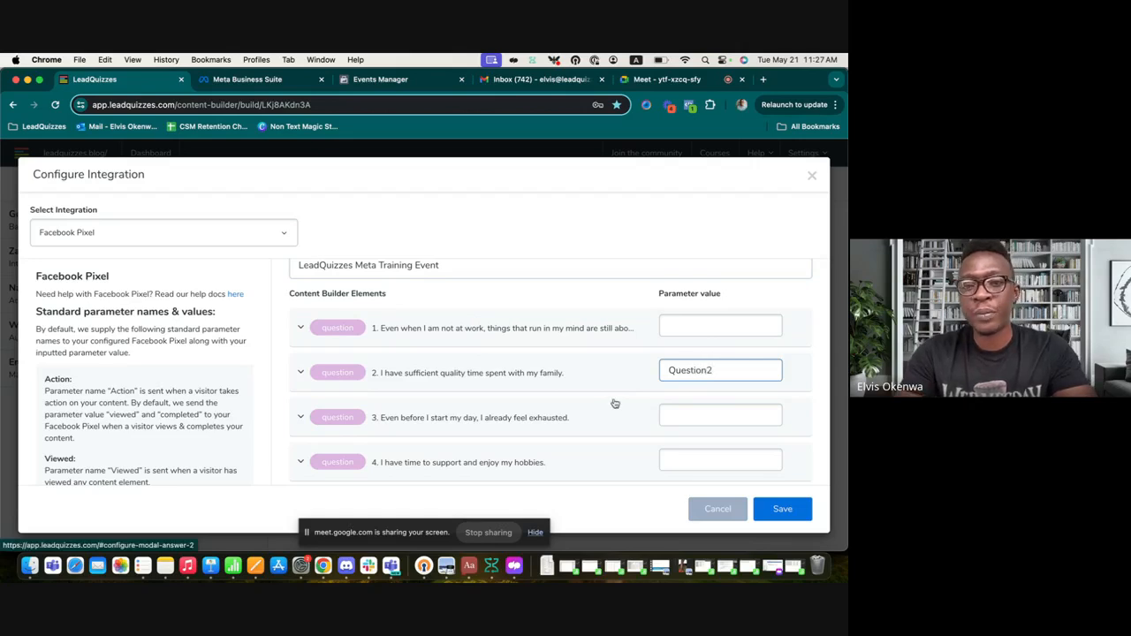
Step: Expand question 2 and give its True answer the parameter value 'Question2_A'
left_click(531, 379)
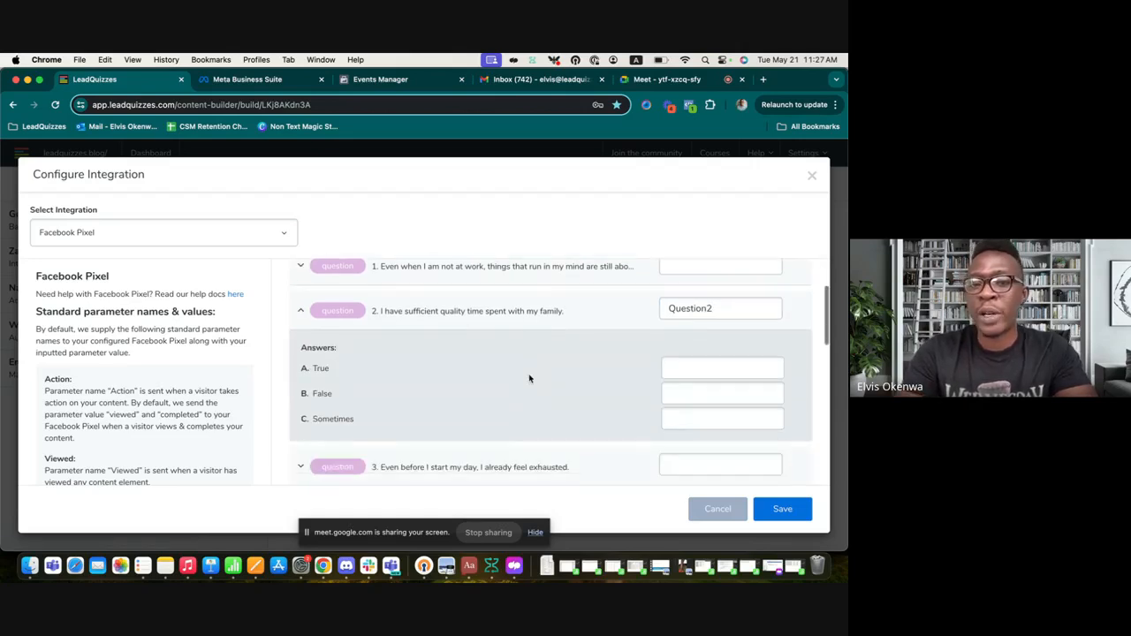
left_click(717, 375)
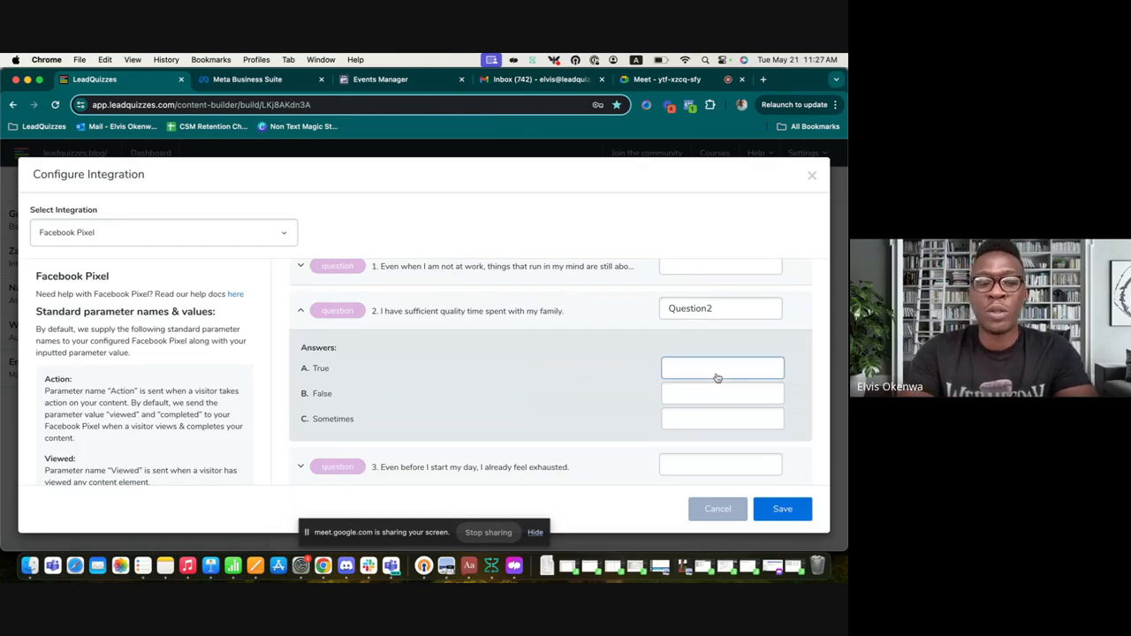
type("Questi")
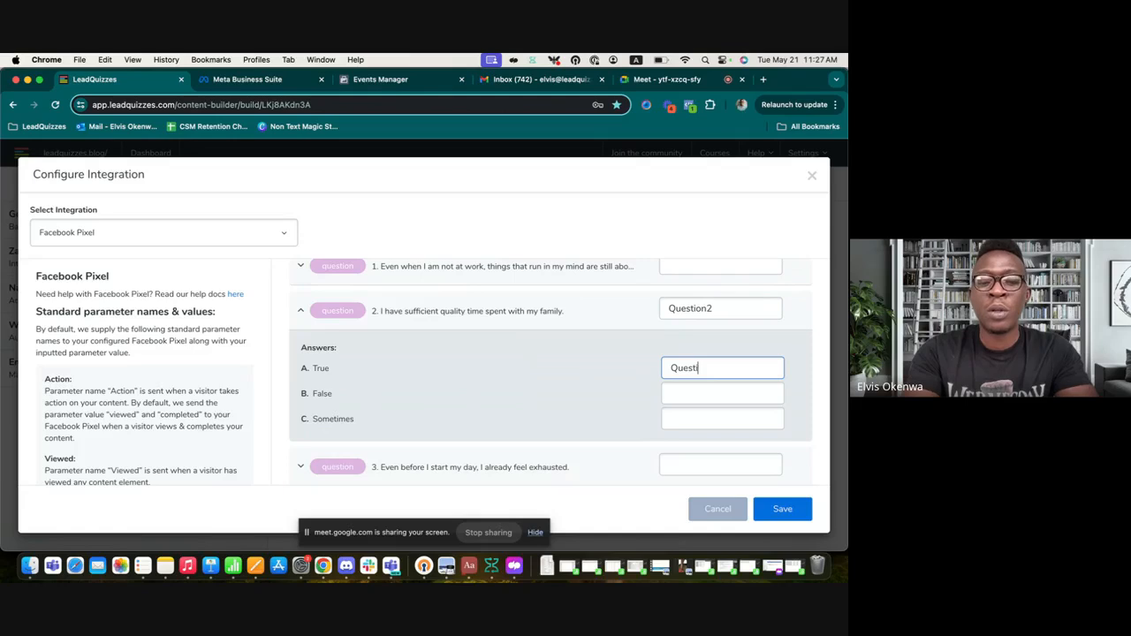
type("on2")
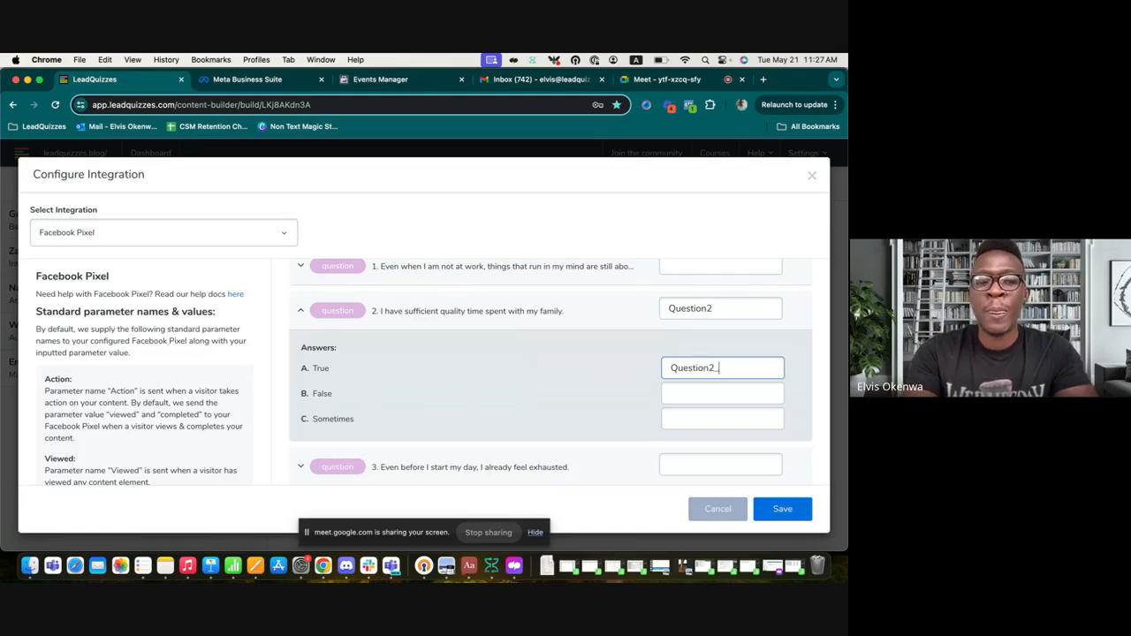
type("_A")
scroll(560, 372, "down", 2)
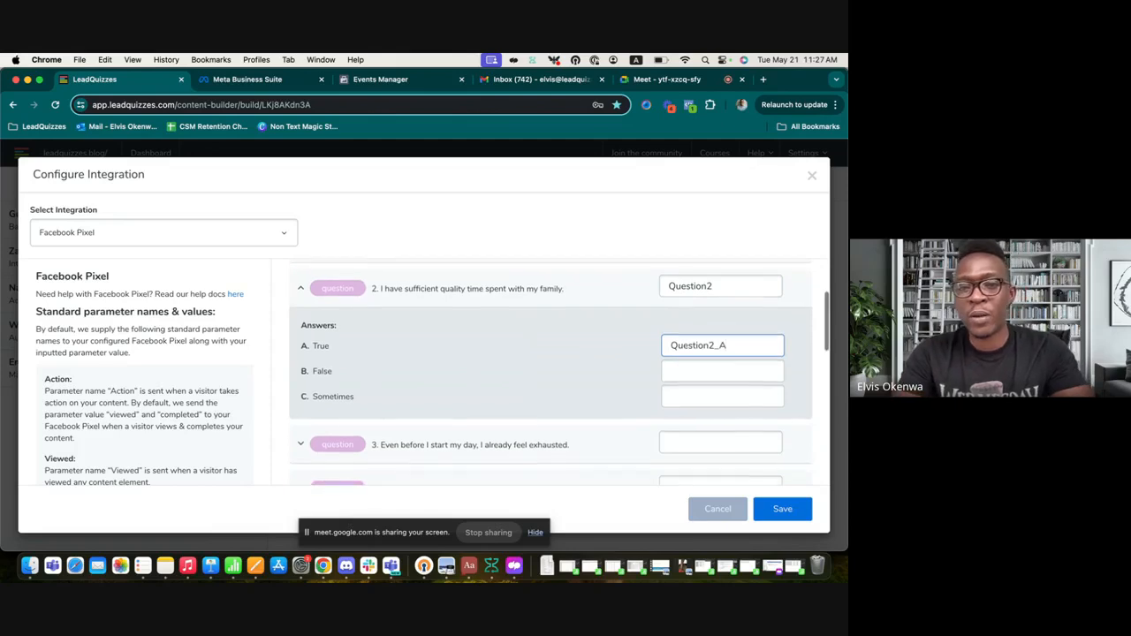
scroll(483, 381, "down", 8)
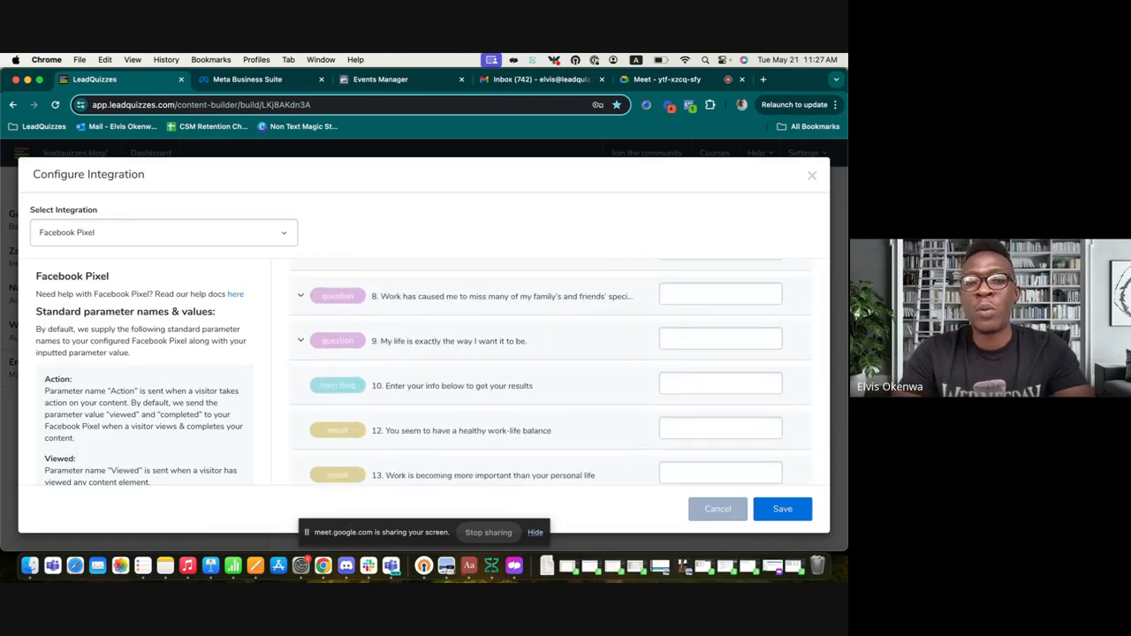
left_click(707, 393)
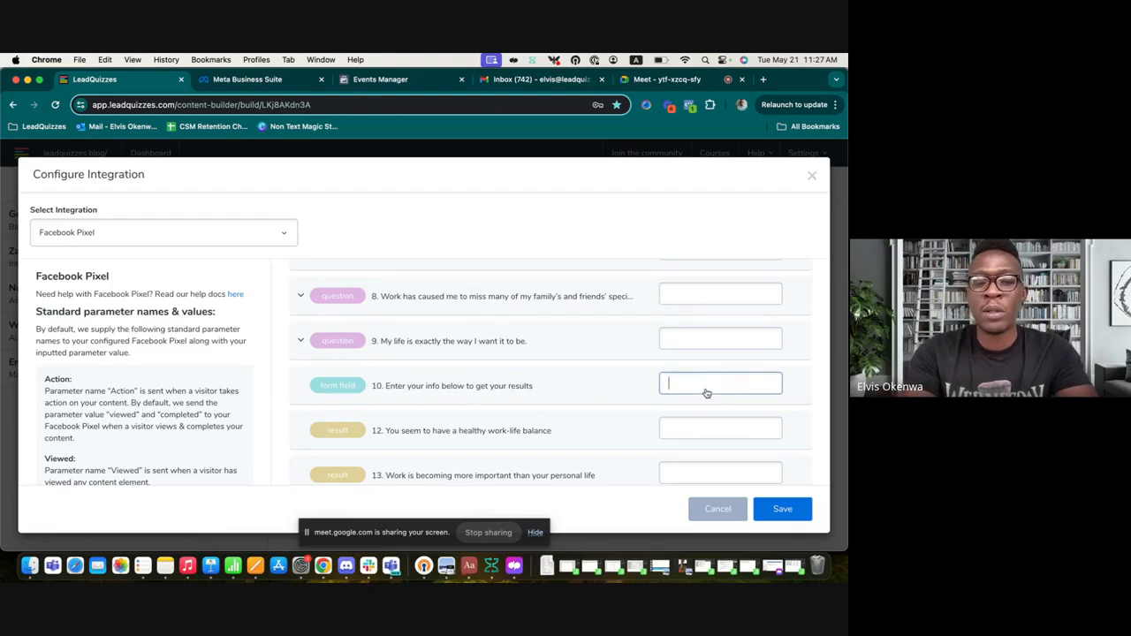
Step: Enter 'Form_Submitted' for the form step and 'Result1' for result 12, then save the integration
type("For")
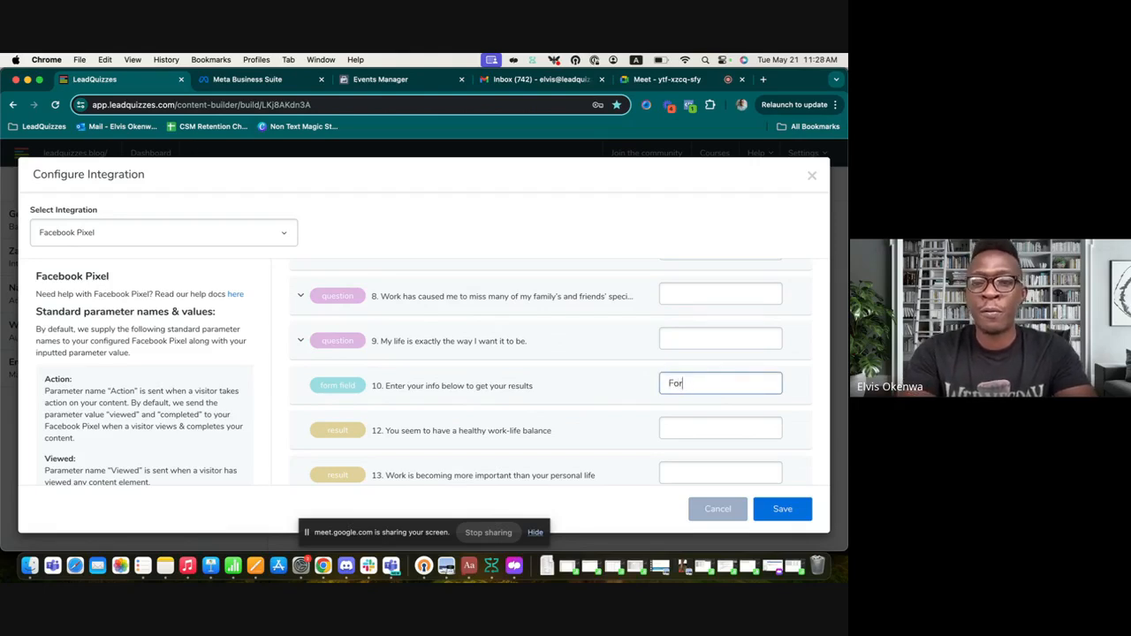
type("m_Sum")
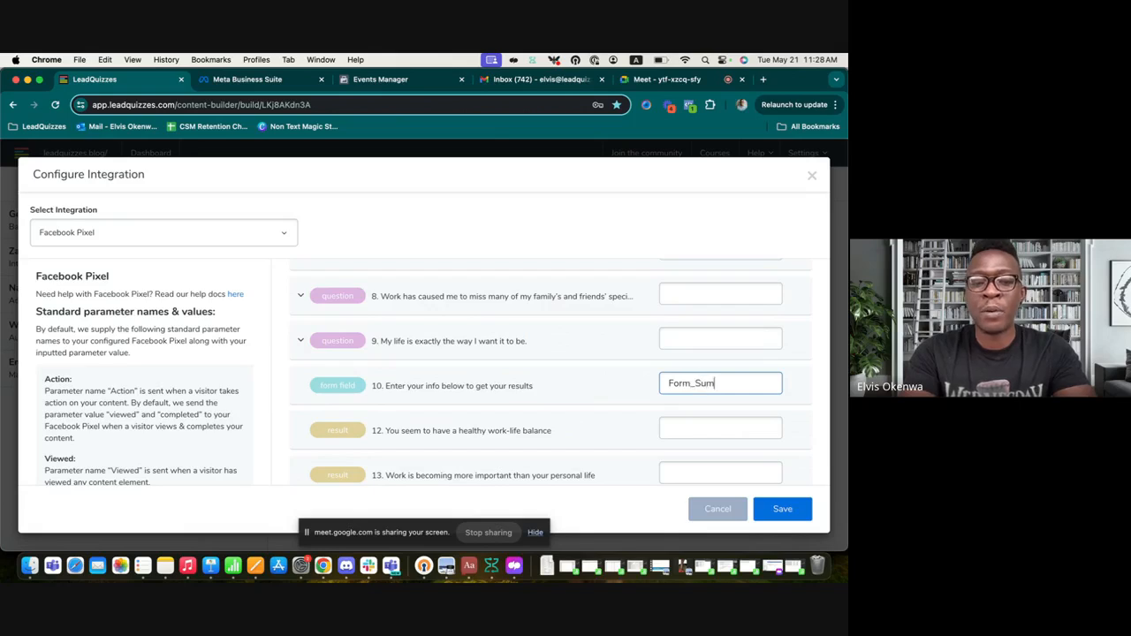
type("bmtted")
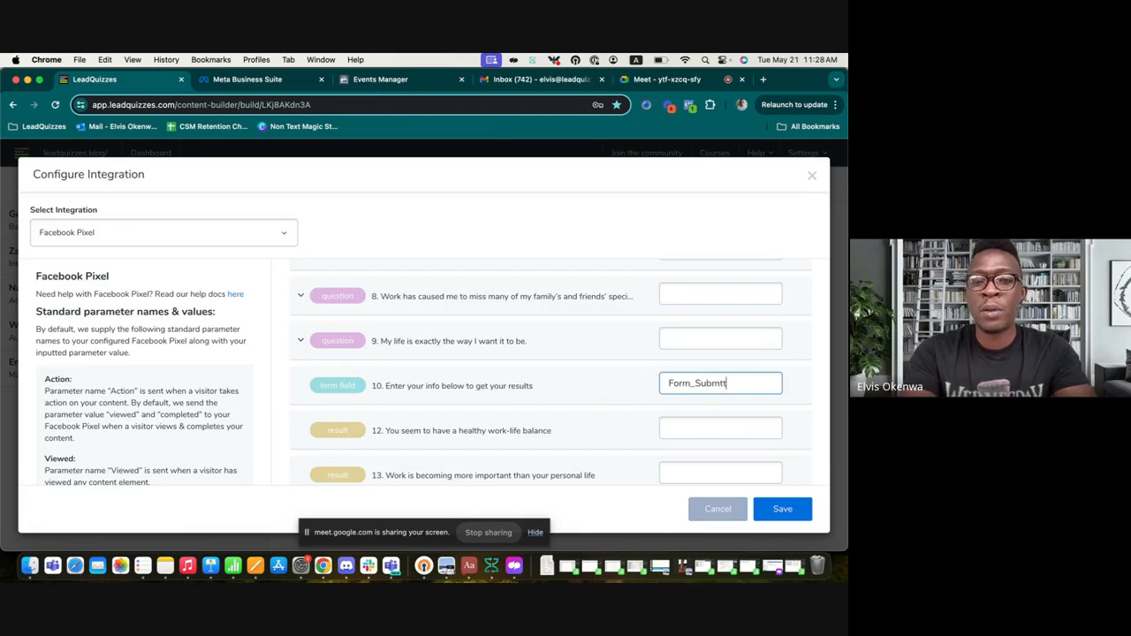
left_click(720, 385)
type("itted")
scroll(660, 412, "down", 3)
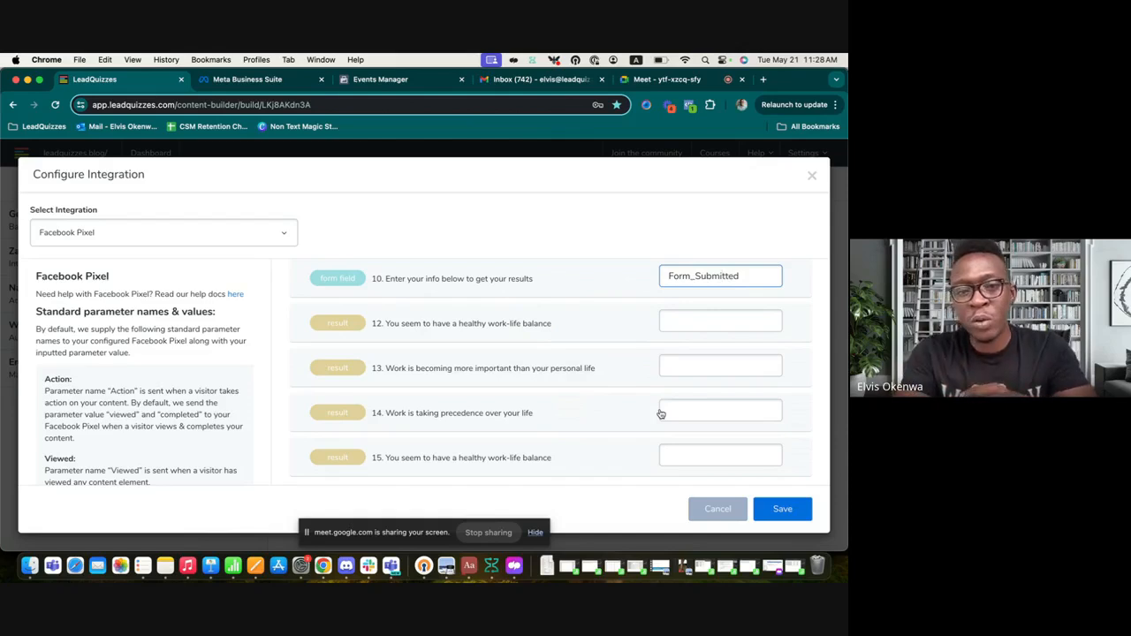
left_click(691, 324)
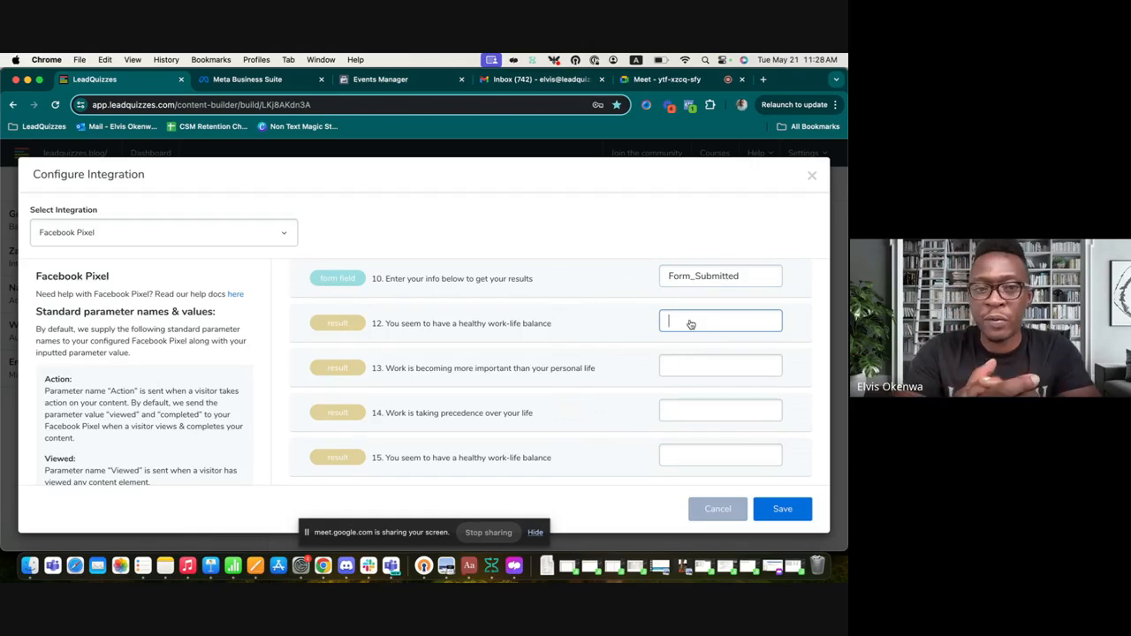
type("Resul")
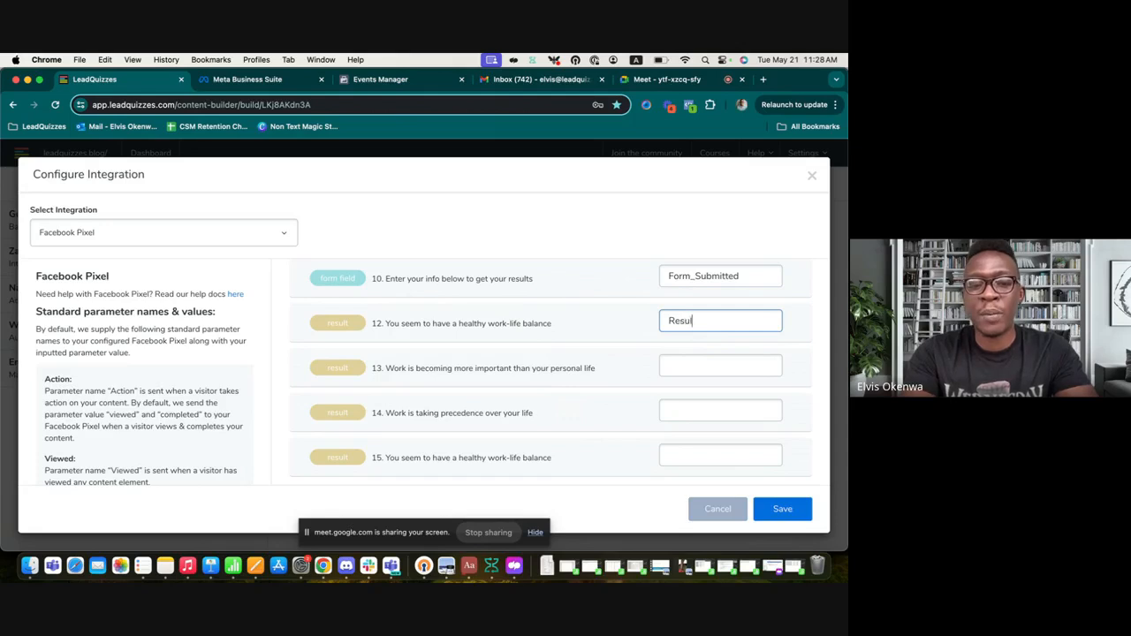
type("t1")
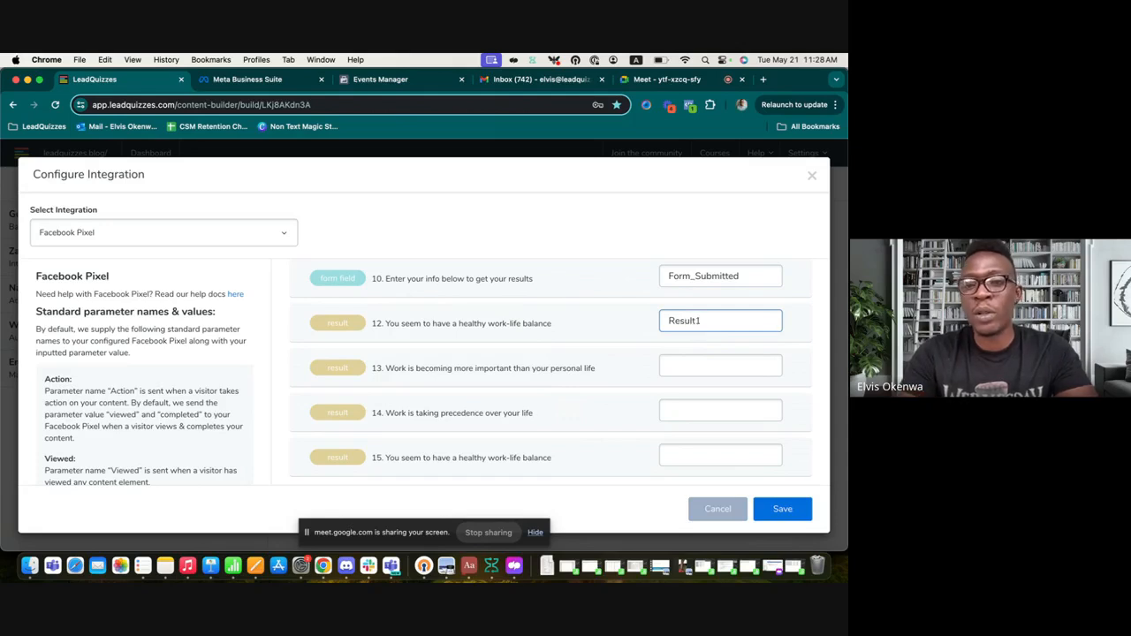
left_click(779, 508)
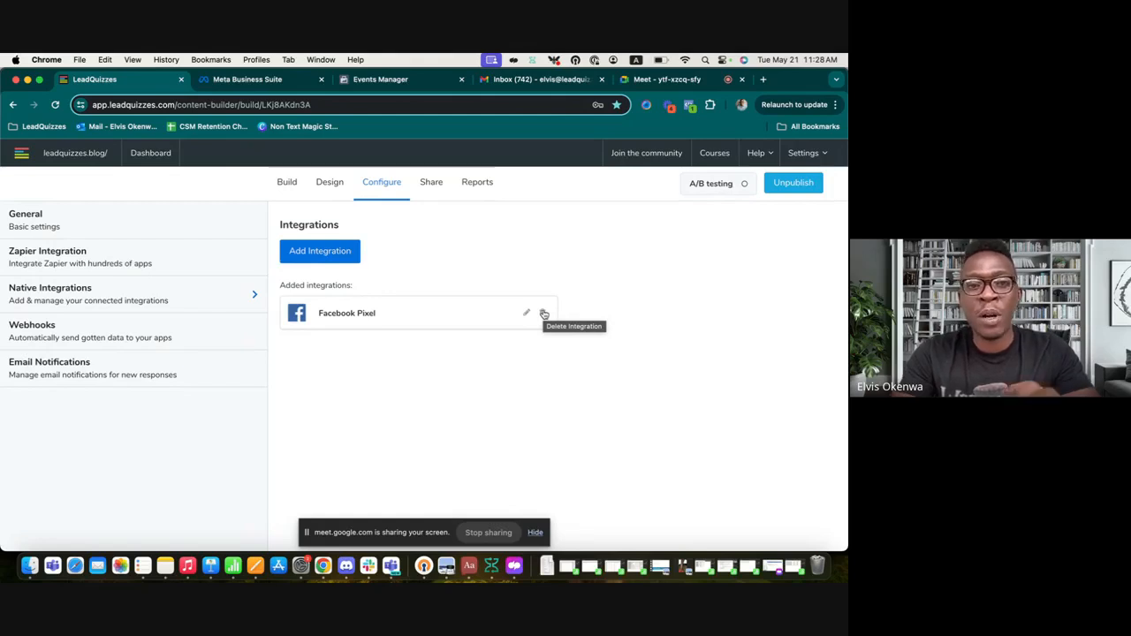
Step: Copy the quiz's share link from the Share tab and load it in a new browser tab
left_click(433, 185)
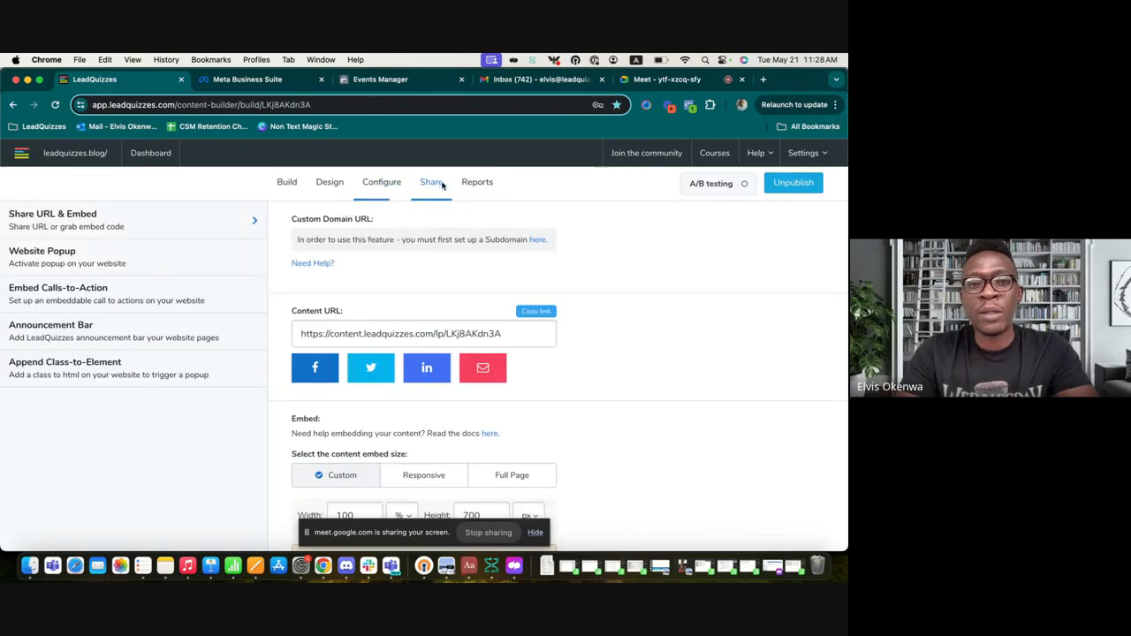
left_click(541, 313)
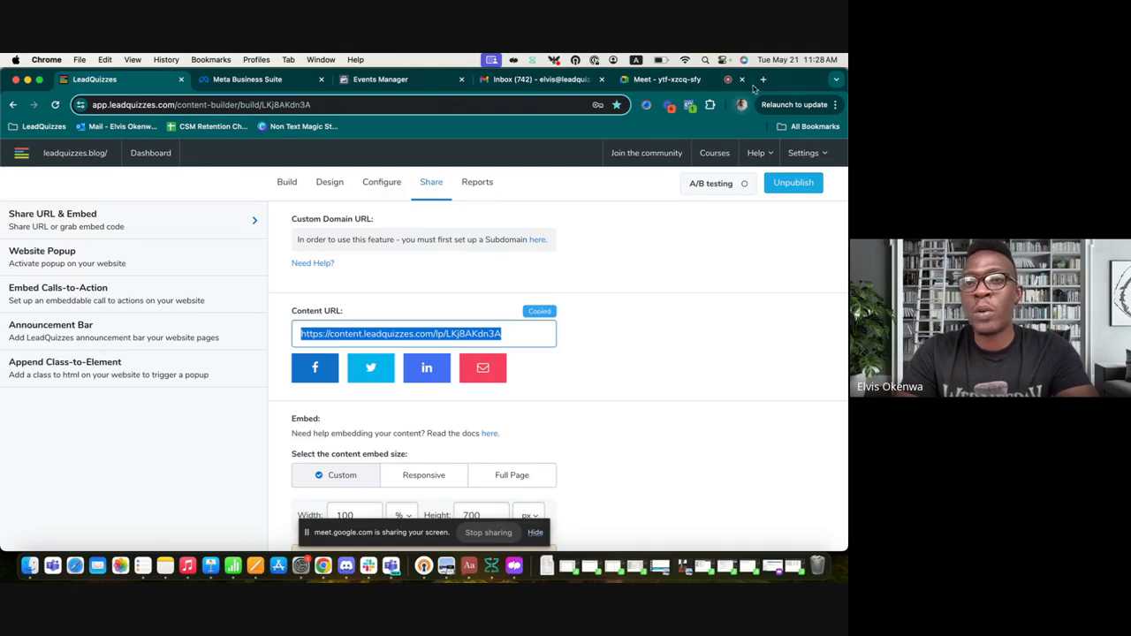
key("super+t")
key("super+v")
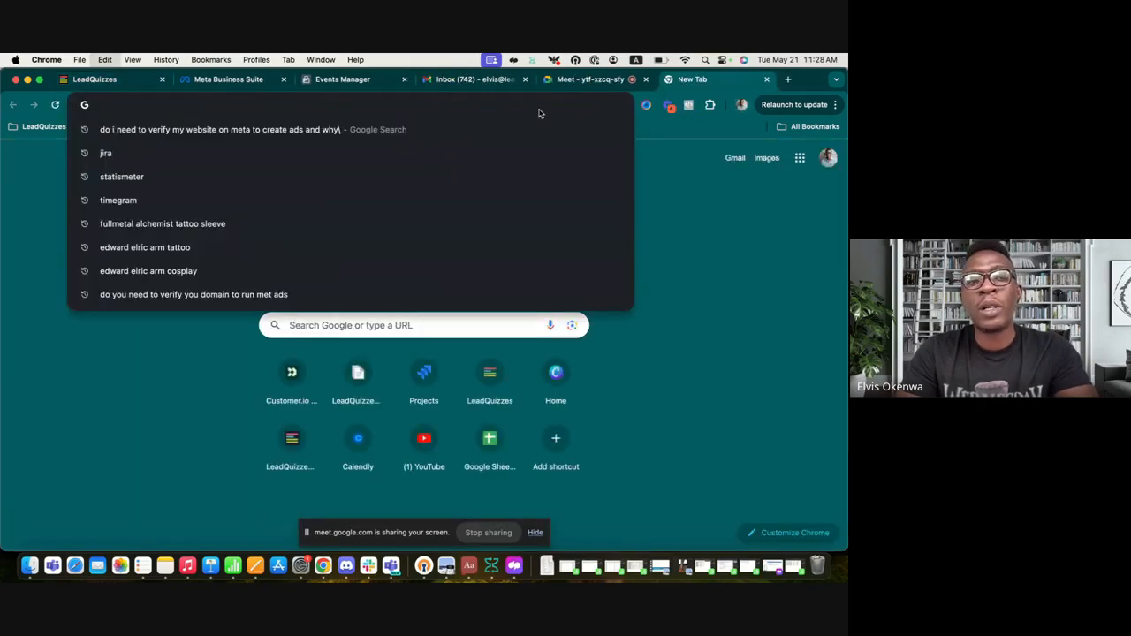
key("Return")
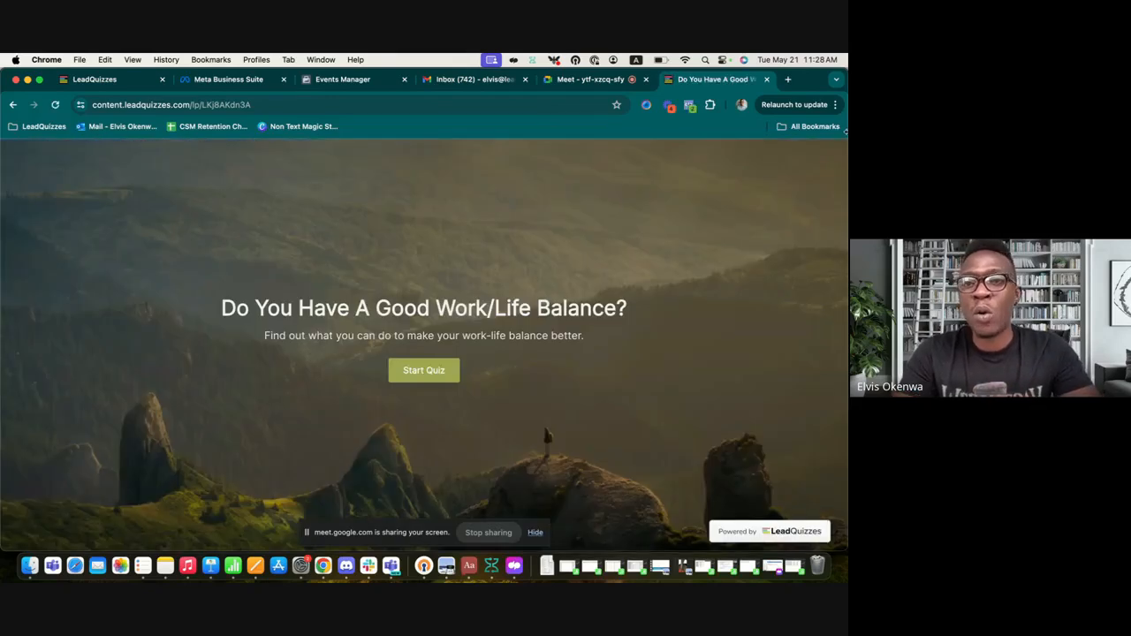
Step: Open Meta Pixel Helper and expand the LeadQuizzes Meta Training Event entry
left_click(691, 107)
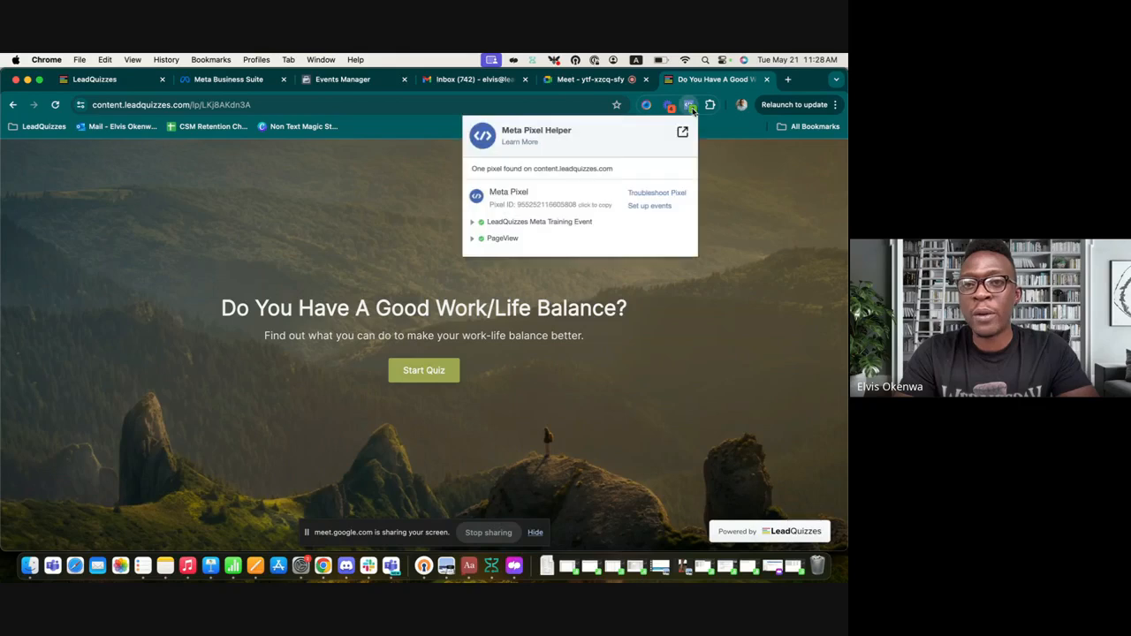
left_click(472, 221)
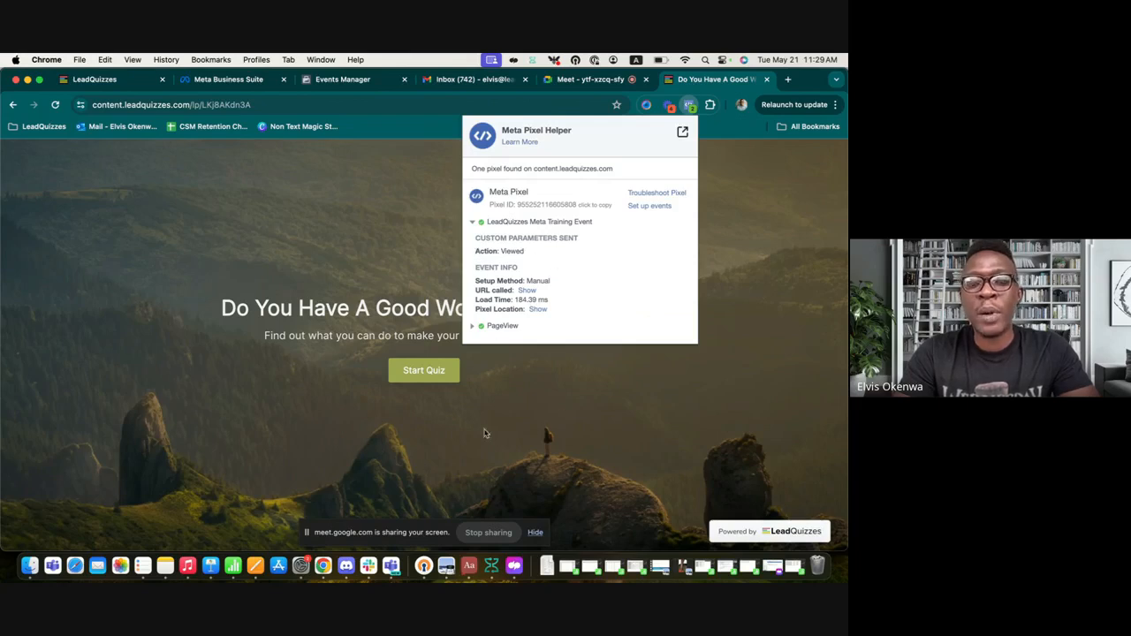
Step: Start the quiz and answer True to every question until the info form appears
left_click(433, 386)
left_click(421, 372)
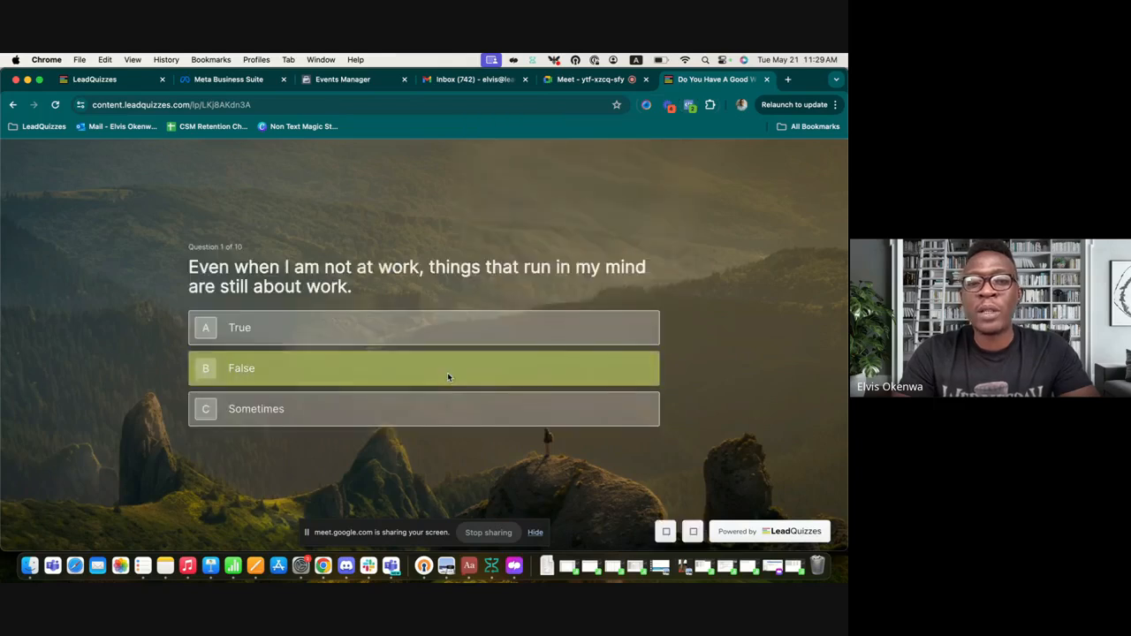
left_click(391, 339)
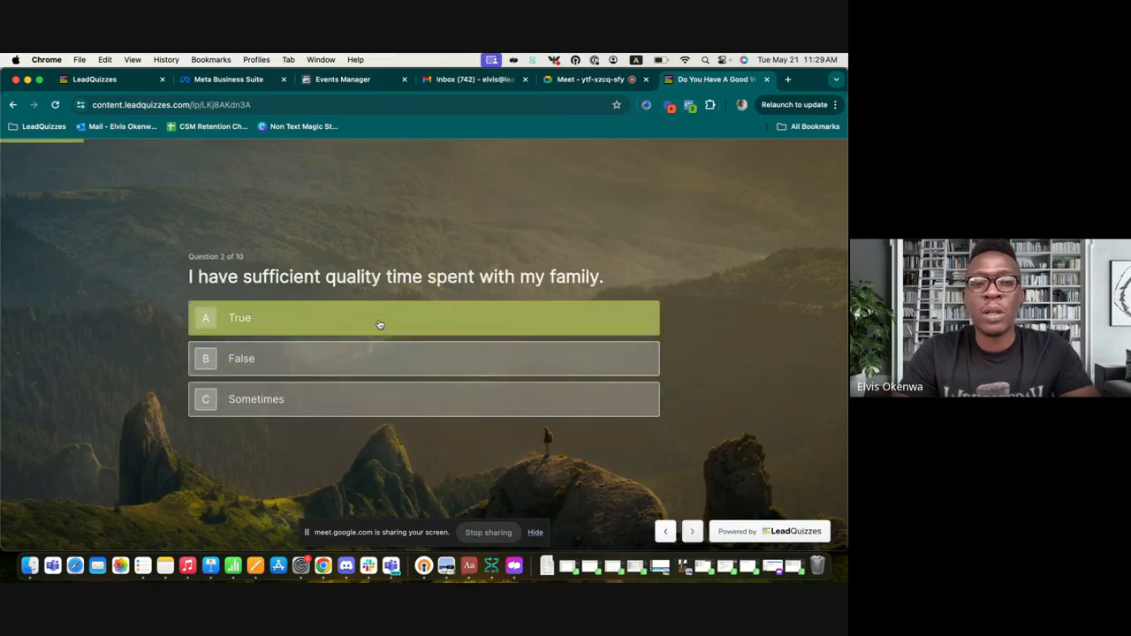
left_click(379, 324)
left_click(379, 324)
left_click(379, 325)
left_click(380, 325)
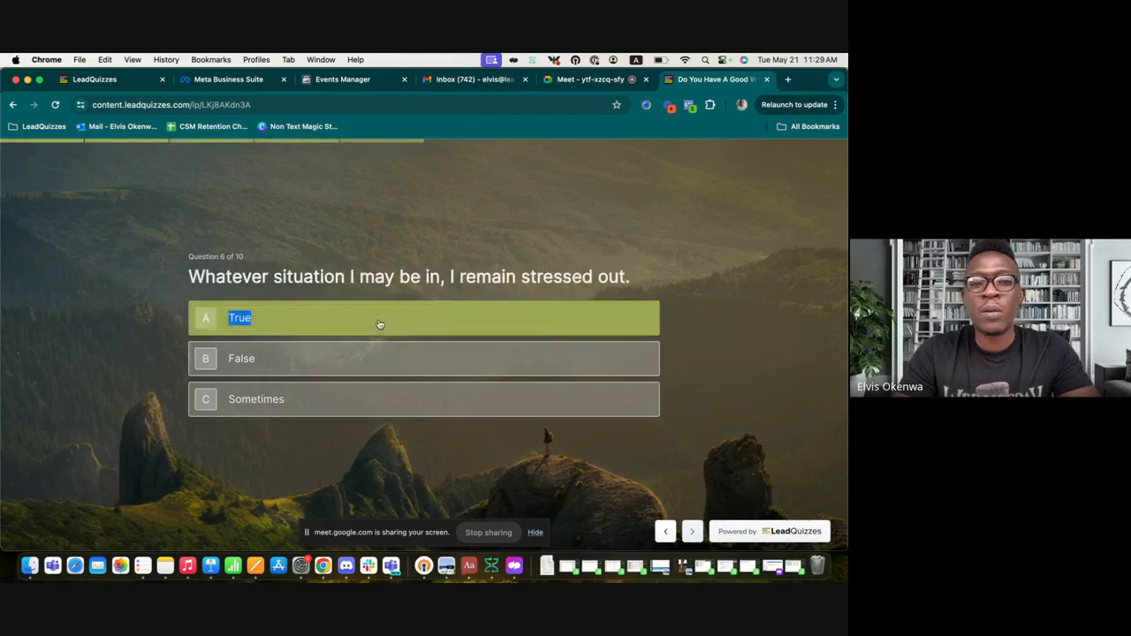
left_click(379, 325)
left_click(379, 324)
left_click(379, 324)
left_click(379, 325)
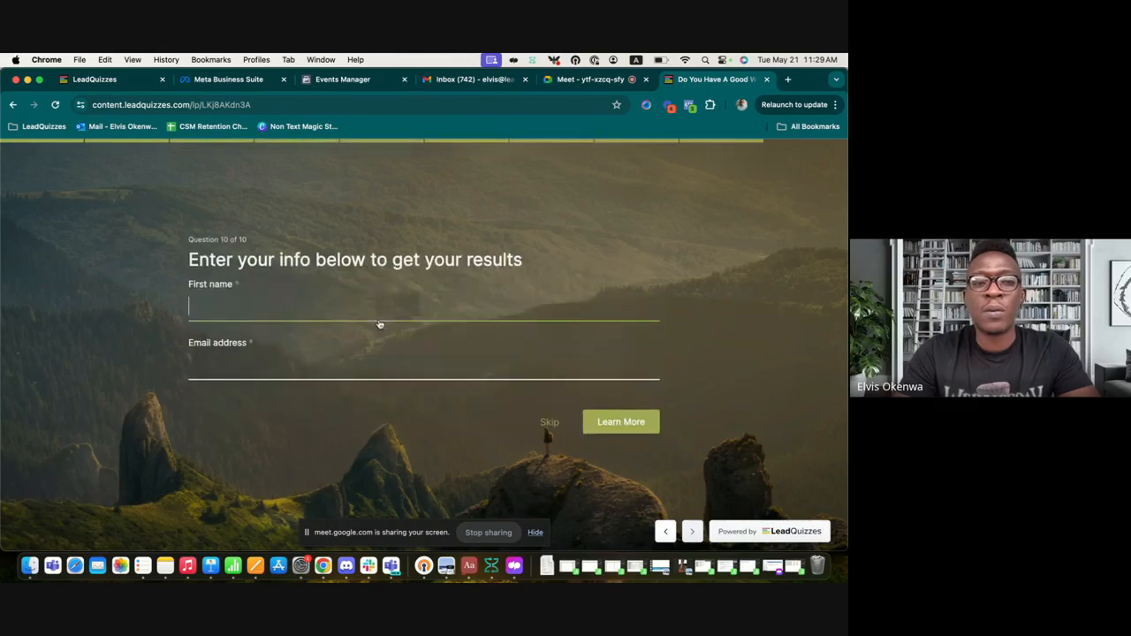
Step: Fill in a first name and test email address, then submit the form
type("Elvis")
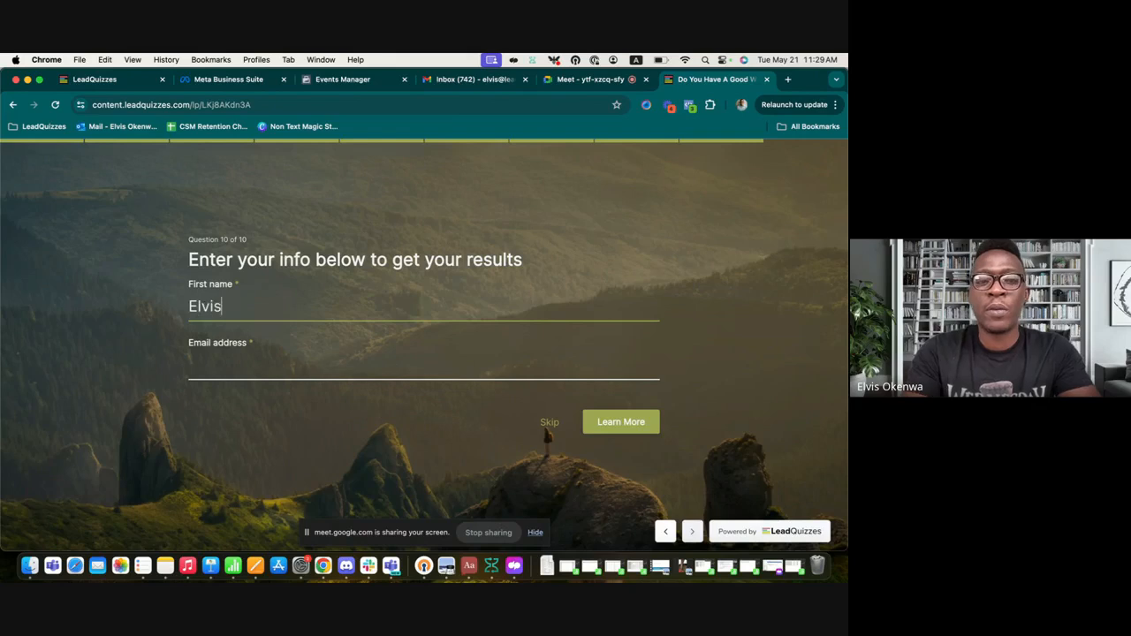
left_click(324, 365)
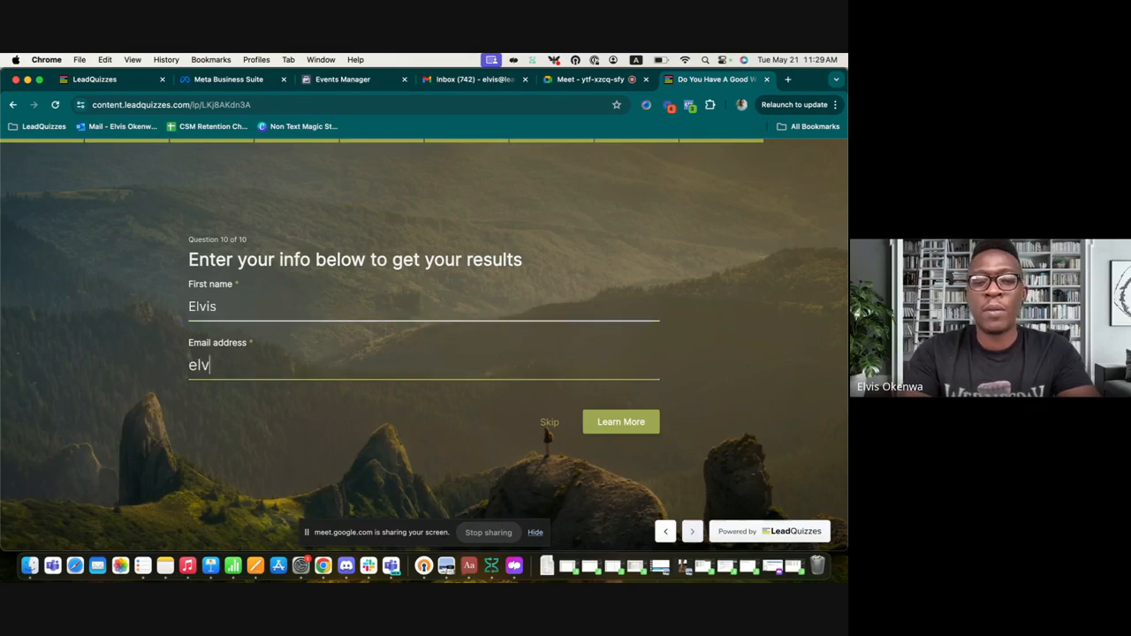
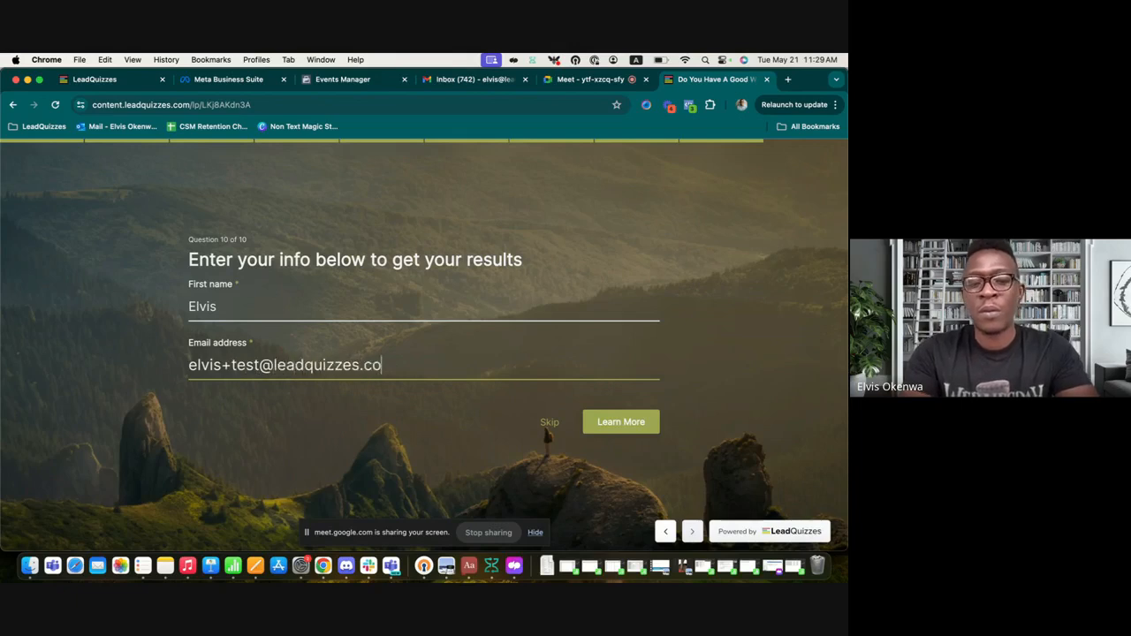
left_click(609, 423)
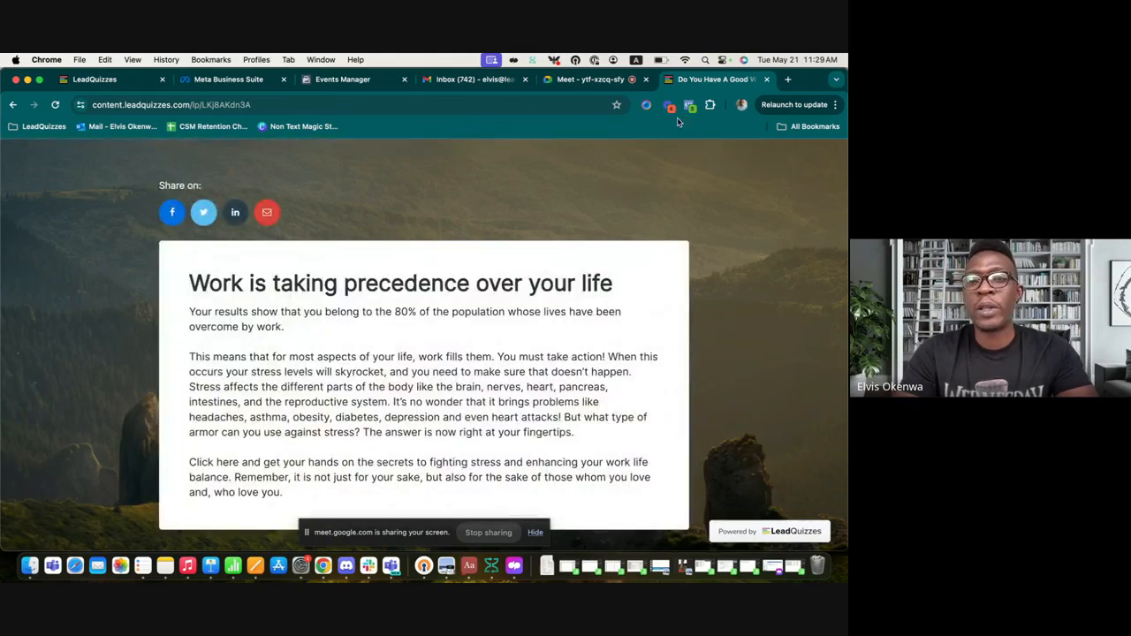
Step: Inspect the results page in Meta Pixel Helper, expanding Button Click, PageView and Training Event entries
left_click(689, 105)
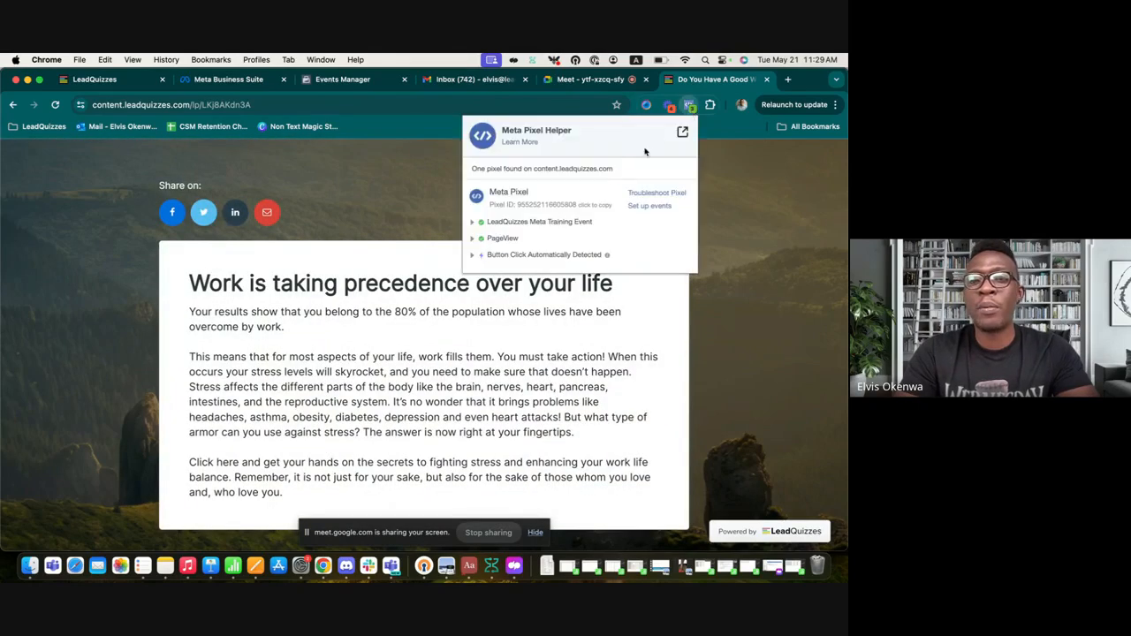
left_click(473, 255)
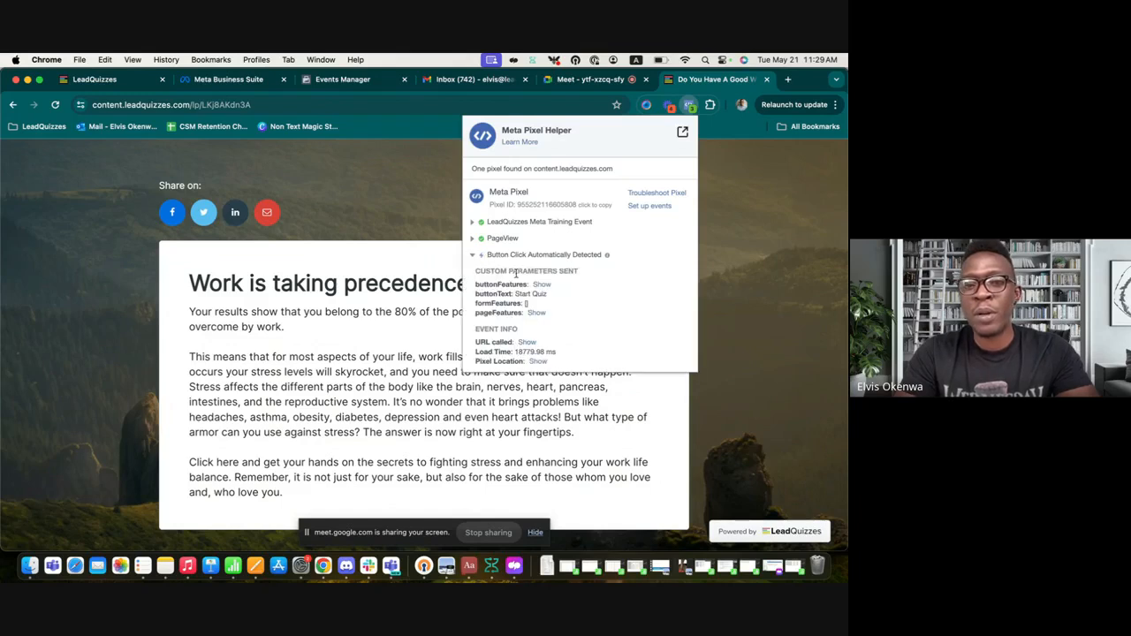
left_click(473, 238)
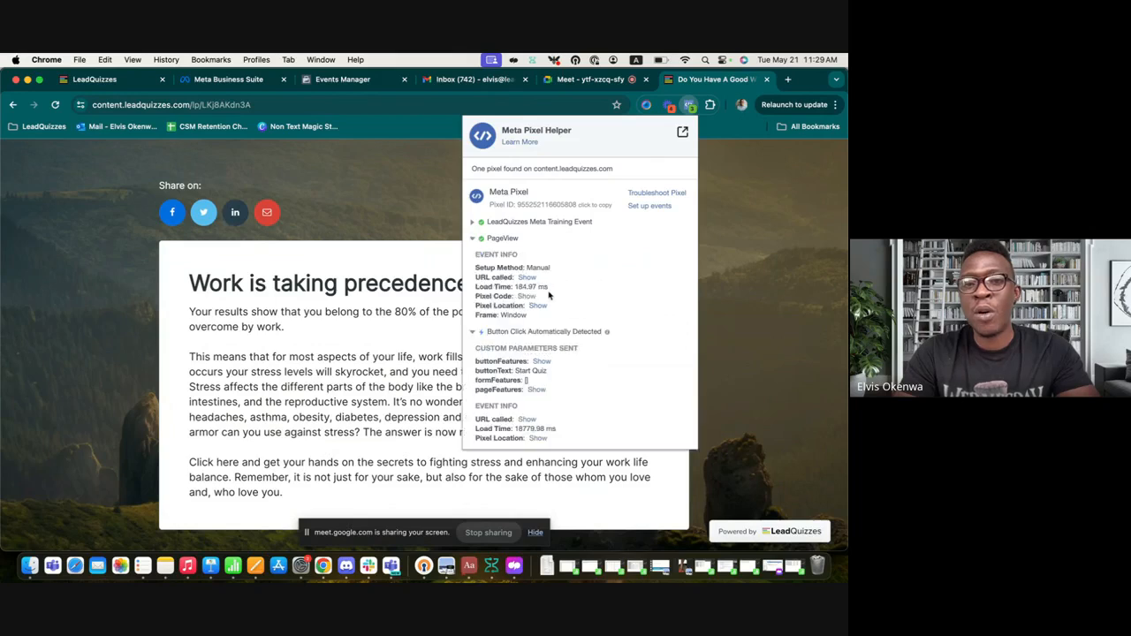
left_click(473, 222)
scroll(551, 354, "down", 3)
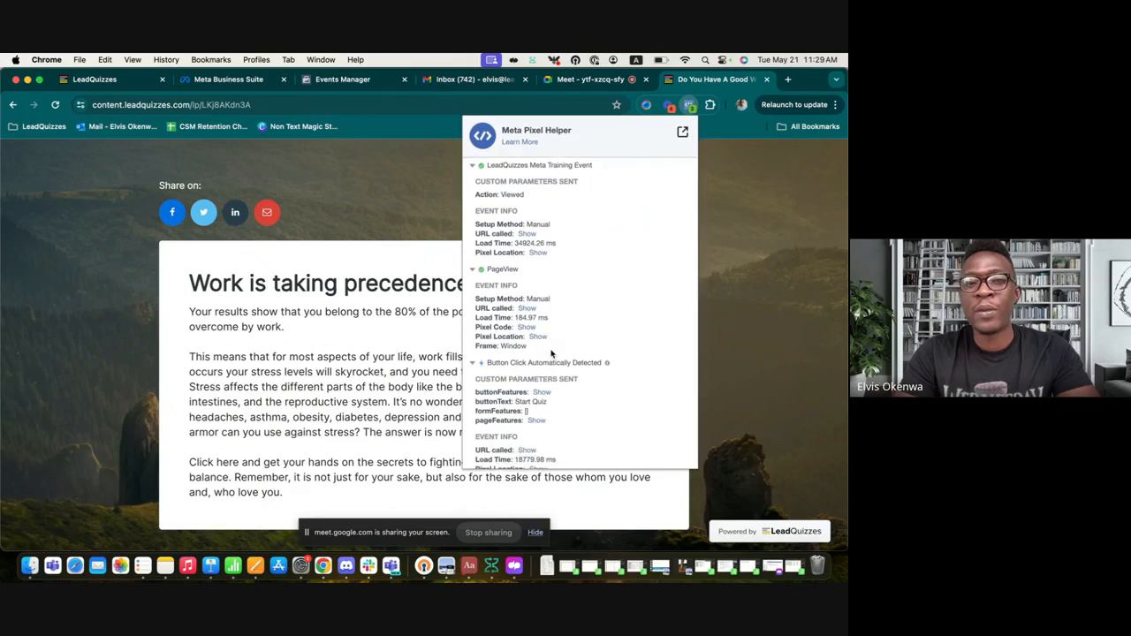
scroll(551, 354, "up", 3)
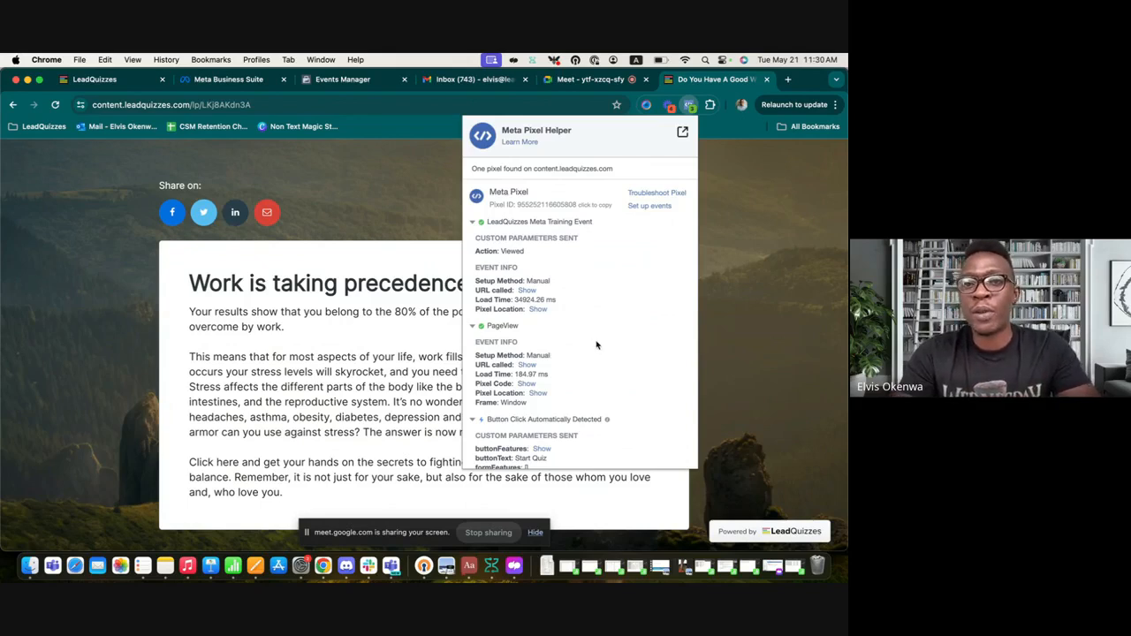
left_click(354, 80)
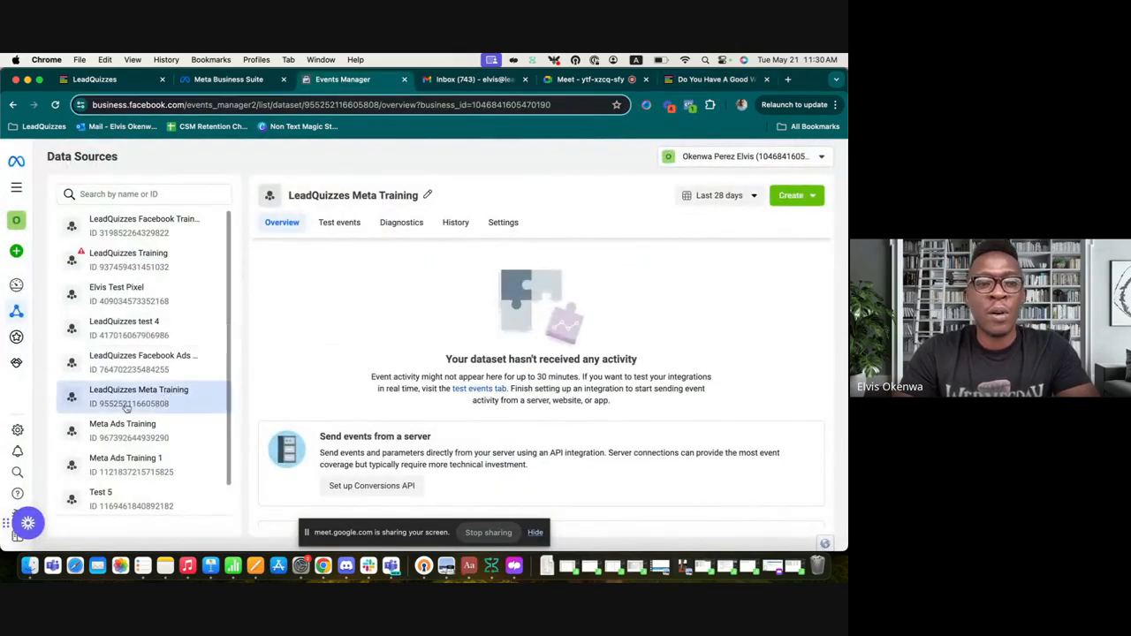
Step: Reload the LeadQuizzes Meta Training overview twice and scroll through Event Activity and the events table
left_click(57, 105)
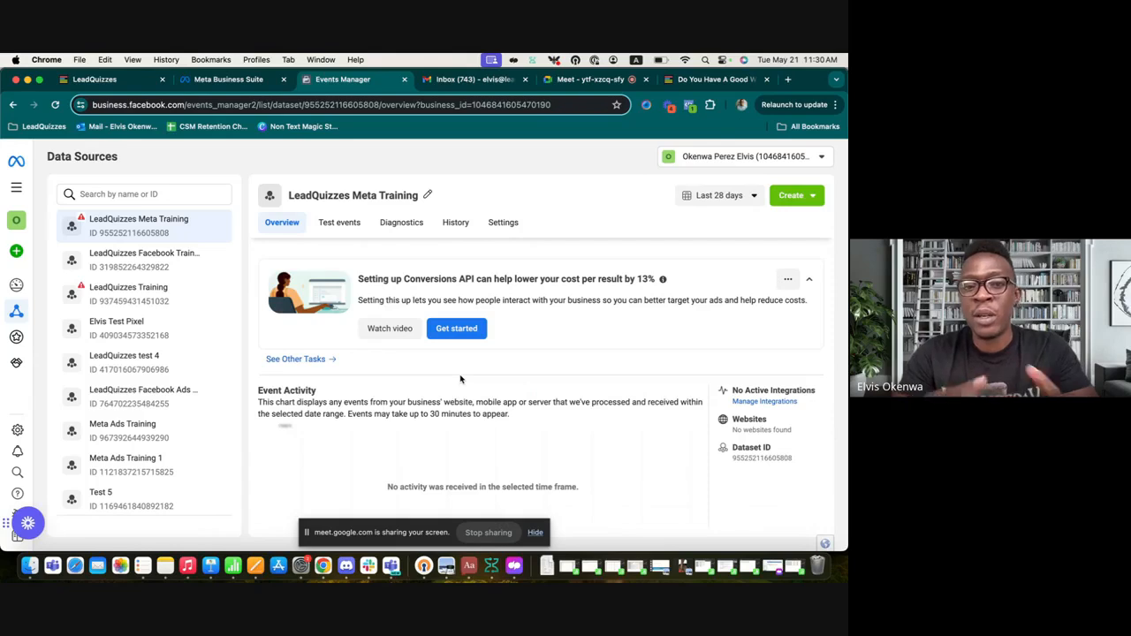
scroll(482, 372, "down", 5)
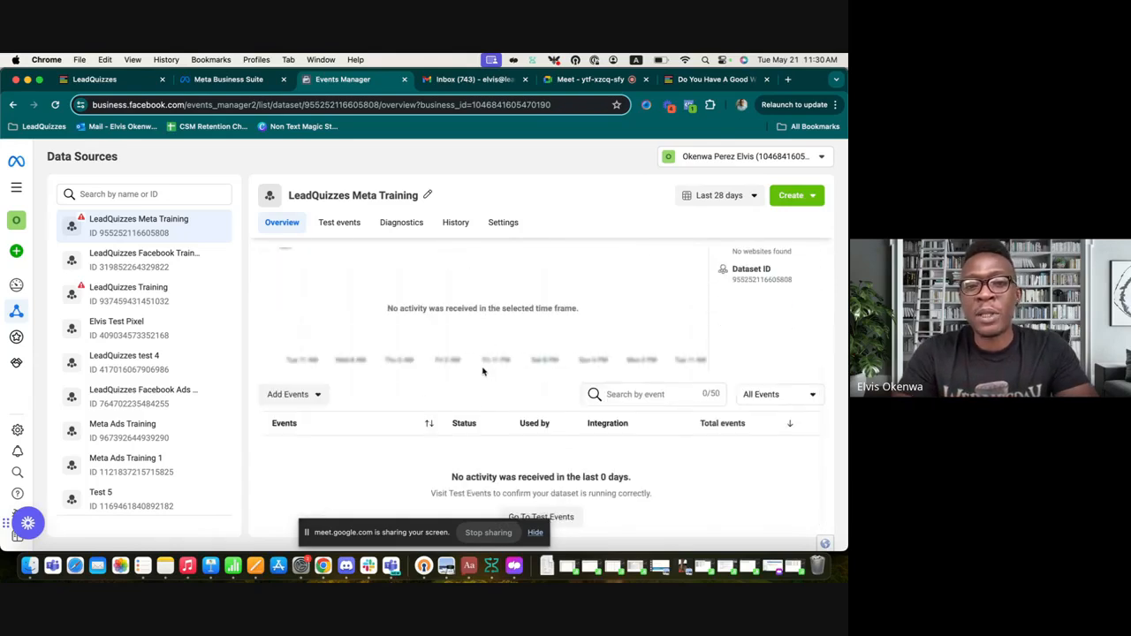
scroll(483, 372, "up", 5)
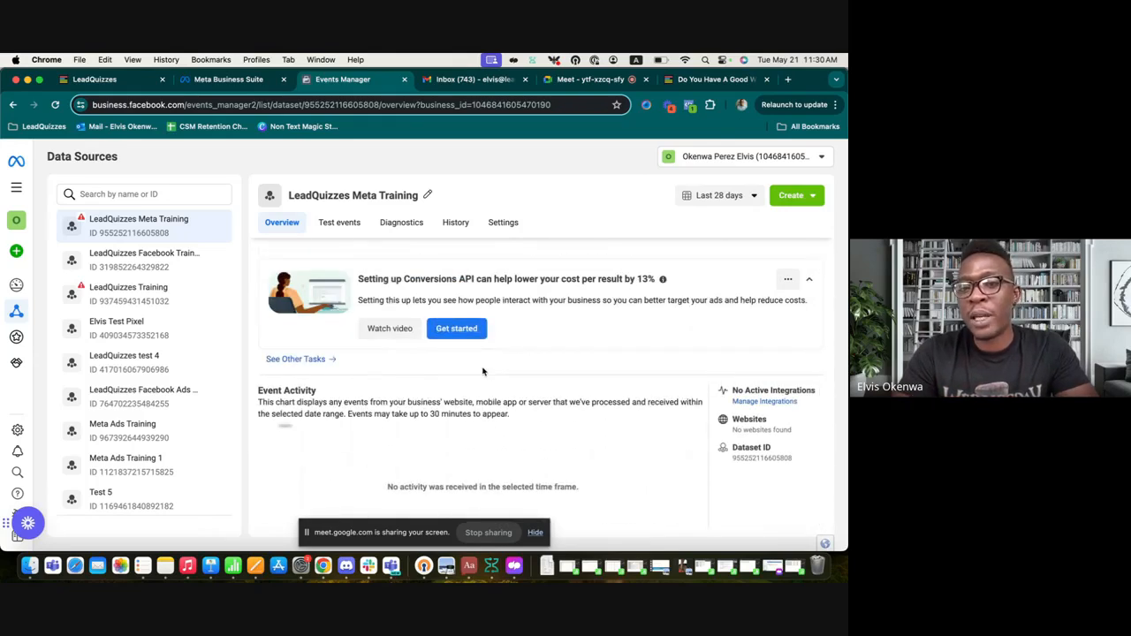
scroll(482, 373, "down", 5)
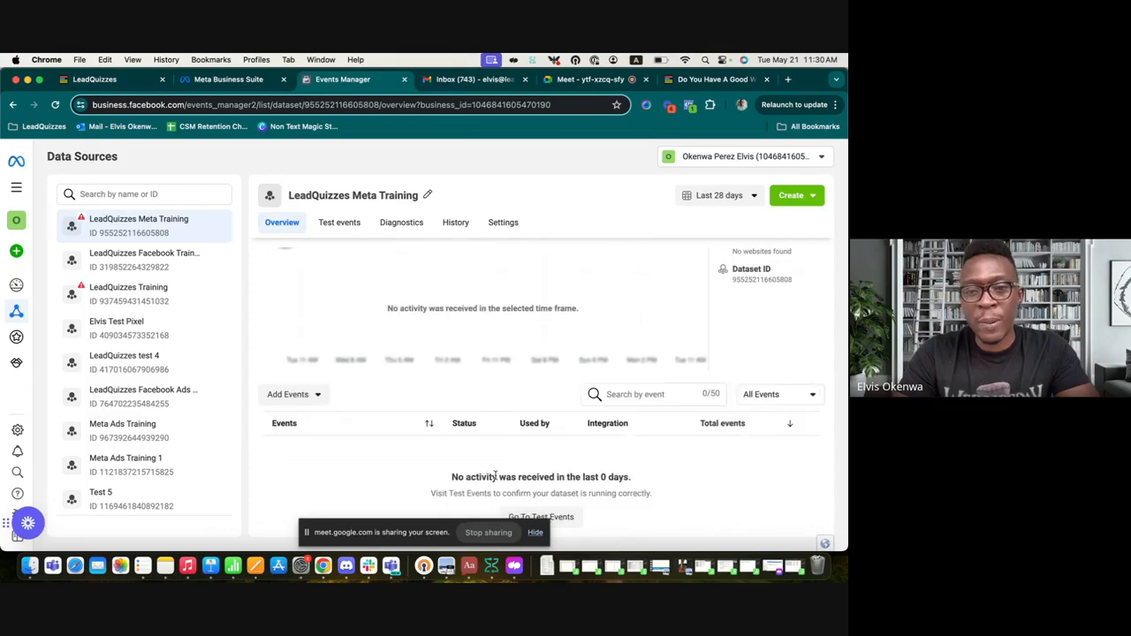
scroll(482, 372, "up", 5)
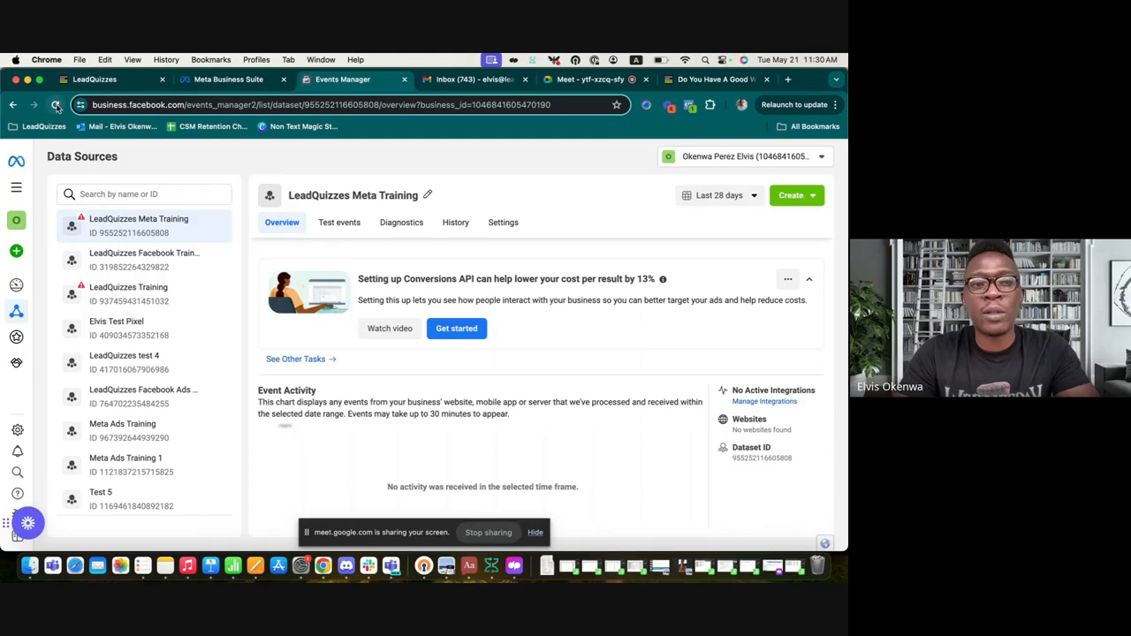
left_click(55, 104)
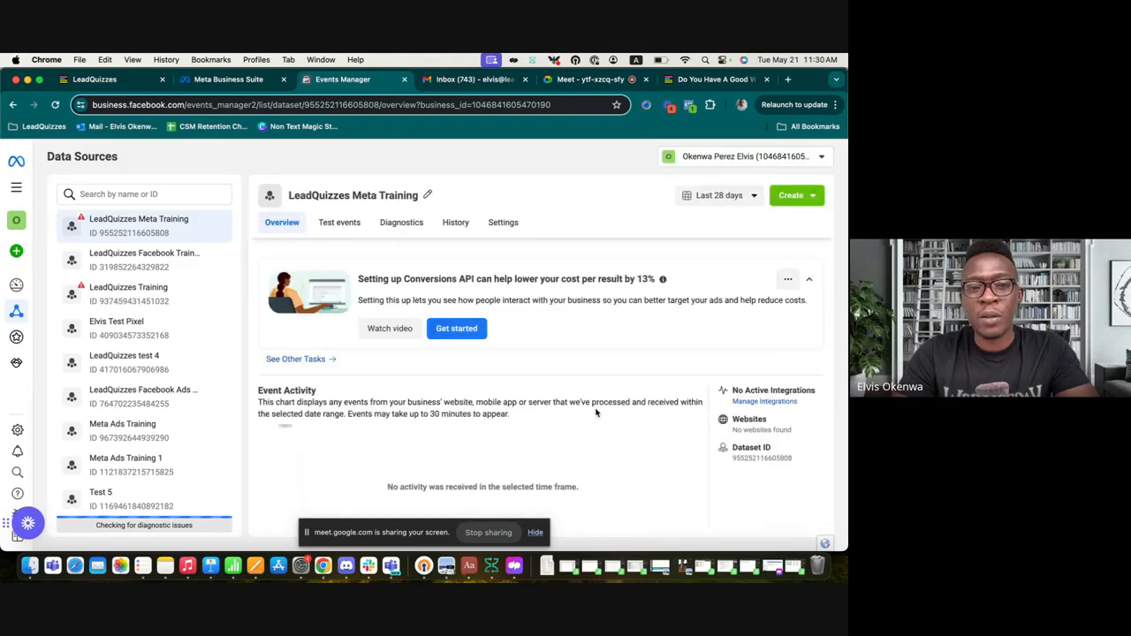
scroll(597, 412, "down", 3)
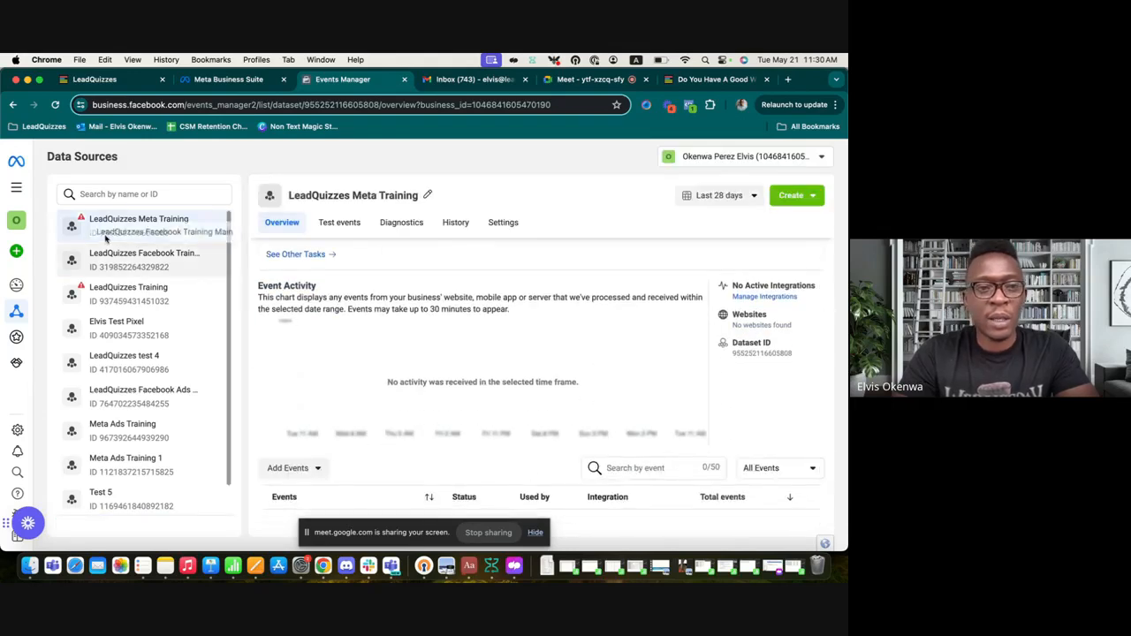
scroll(404, 337, "down", 2)
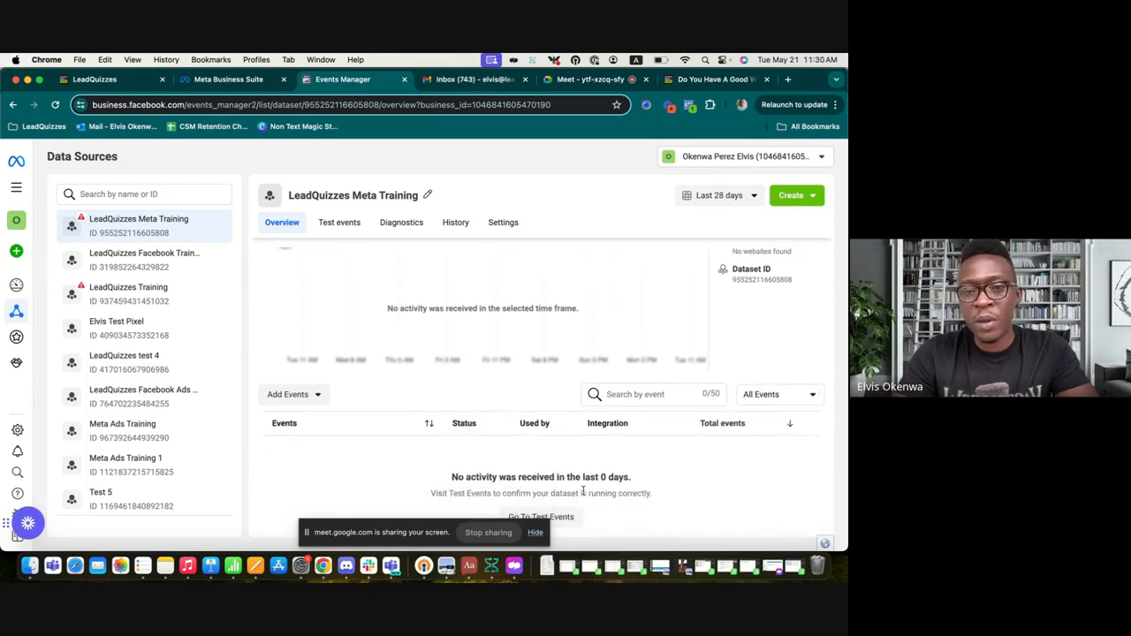
scroll(539, 416, "up", 4)
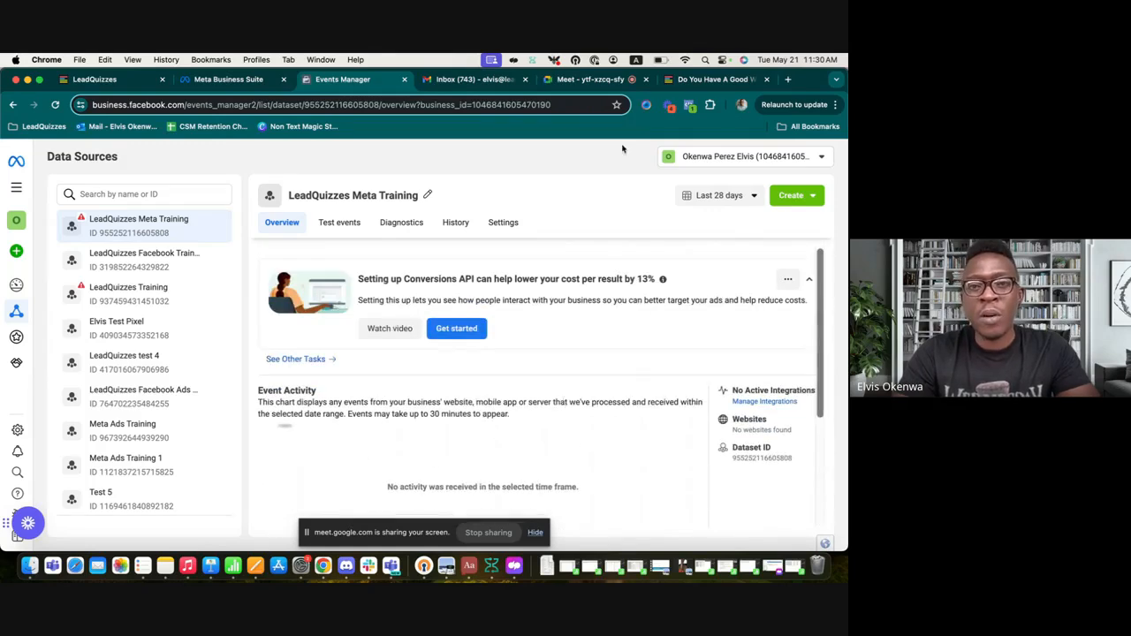
Step: Return to the Google Meet call and hide the screen-sharing notice bar
left_click(588, 79)
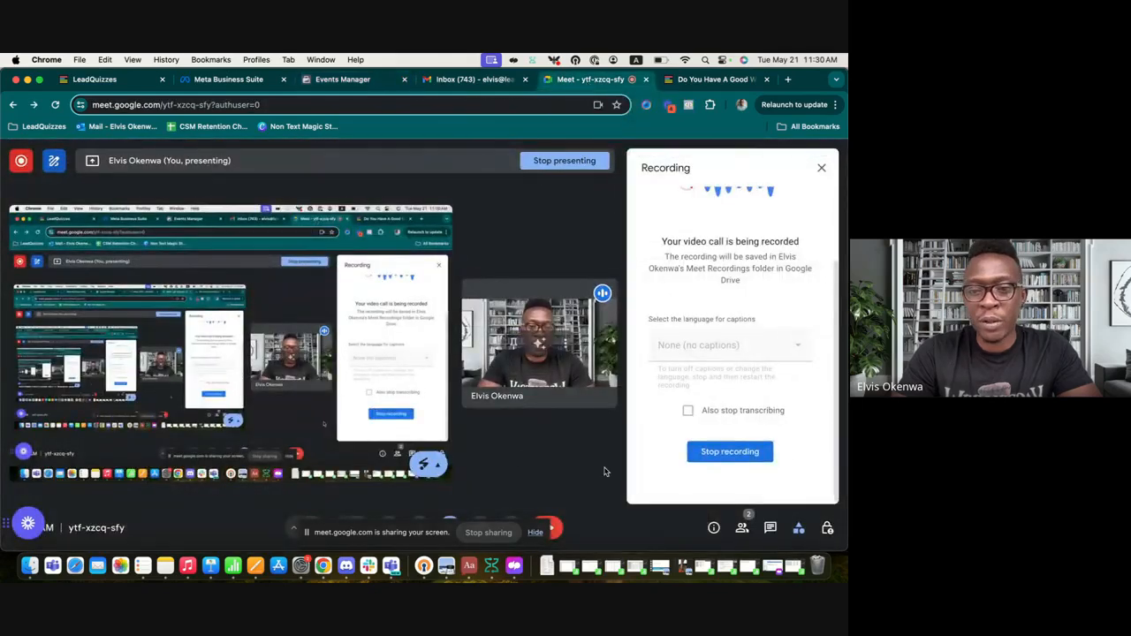
left_click(535, 533)
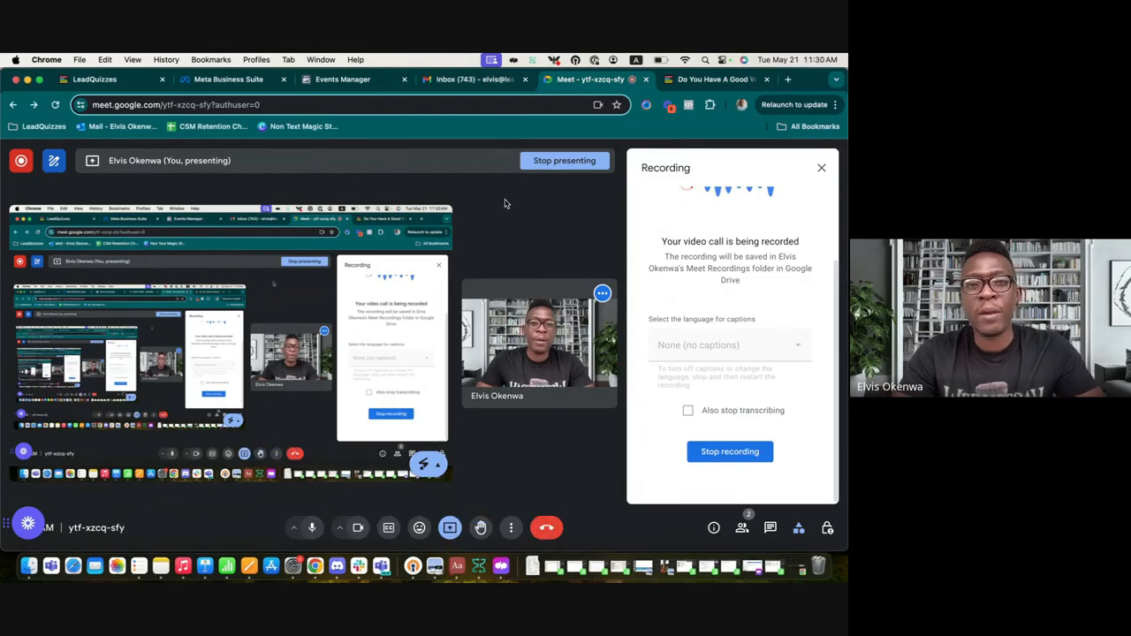